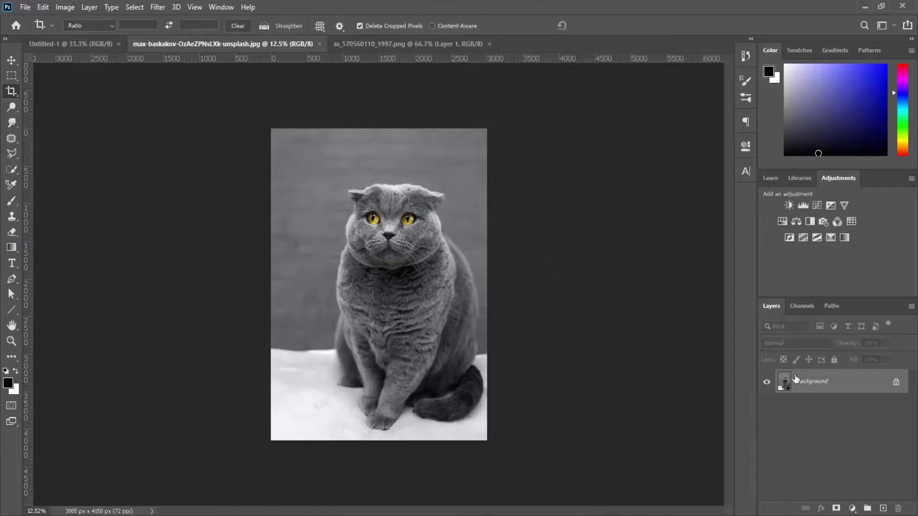
Double-click the locked Background layer to start turning it into Layer 0.
{"action": "double_click", "coordinate": [796, 380]}
Confirm Layer 0, then crop outward left and upward to a 4760 × 4469 px canvas.
{"action": "left_click", "coordinate": [536, 152]}
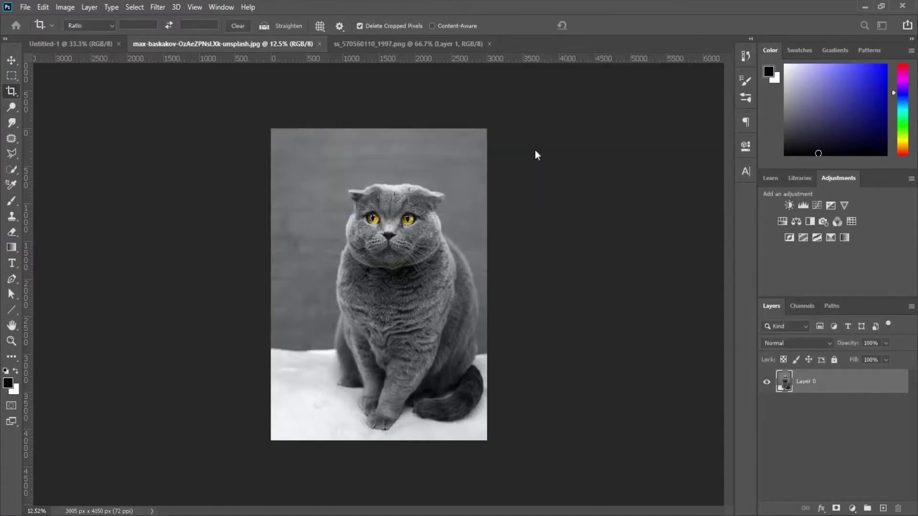
{"action": "left_click", "coordinate": [269, 271]}
{"action": "left_click_drag", "start_coordinate": [270, 283], "coordinate": [211, 284]}
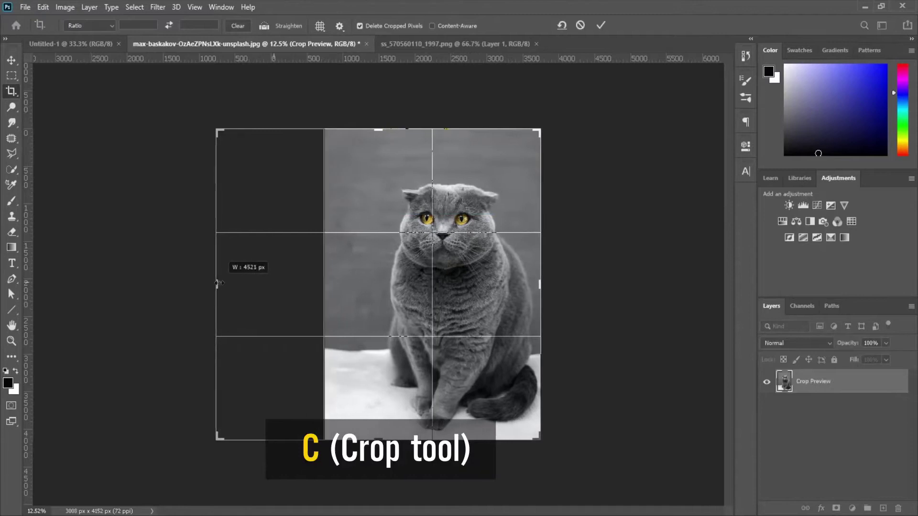
{"action": "left_click_drag", "start_coordinate": [379, 131], "coordinate": [375, 118]}
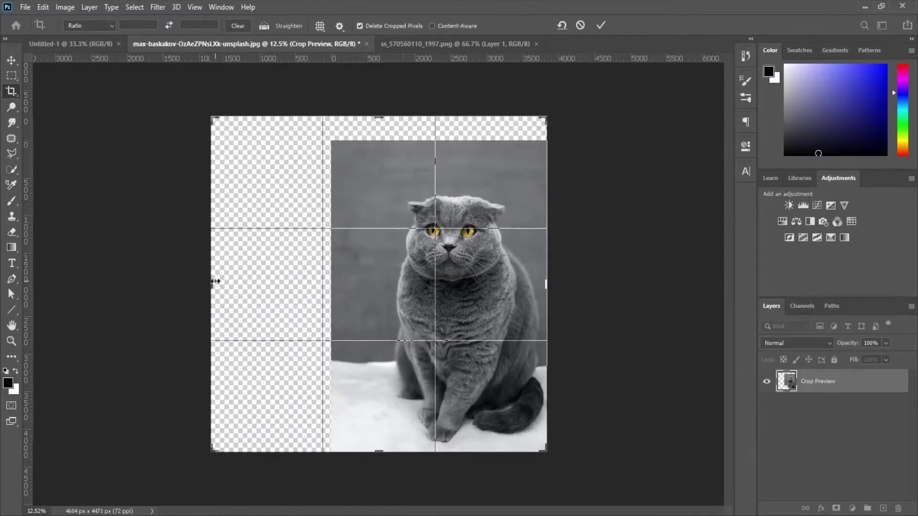
{"action": "left_click_drag", "start_coordinate": [215, 282], "coordinate": [209, 282]}
{"action": "key", "text": "Return"}
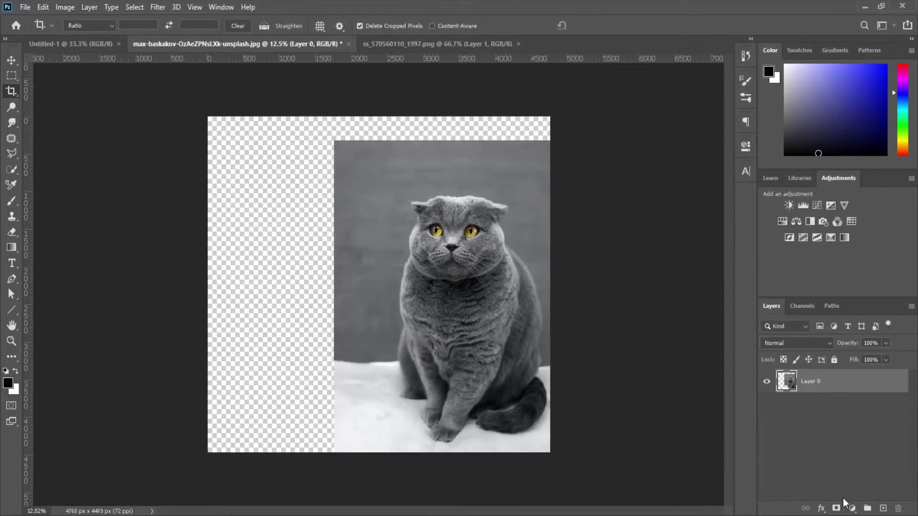
Marquee-select the transparent left strip, overlapping the photo edge slightly.
{"action": "key", "text": "m"}
{"action": "left_click_drag", "start_coordinate": [207, 232], "coordinate": [352, 397]}
{"action": "left_click_drag", "start_coordinate": [208, 116], "coordinate": [337, 463]}
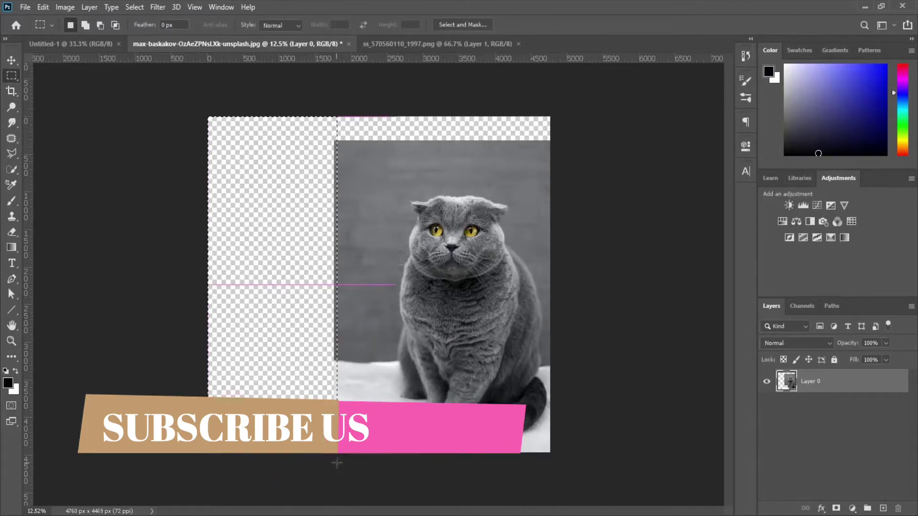
{"action": "left_click_drag", "start_coordinate": [337, 462], "coordinate": [340, 462]}
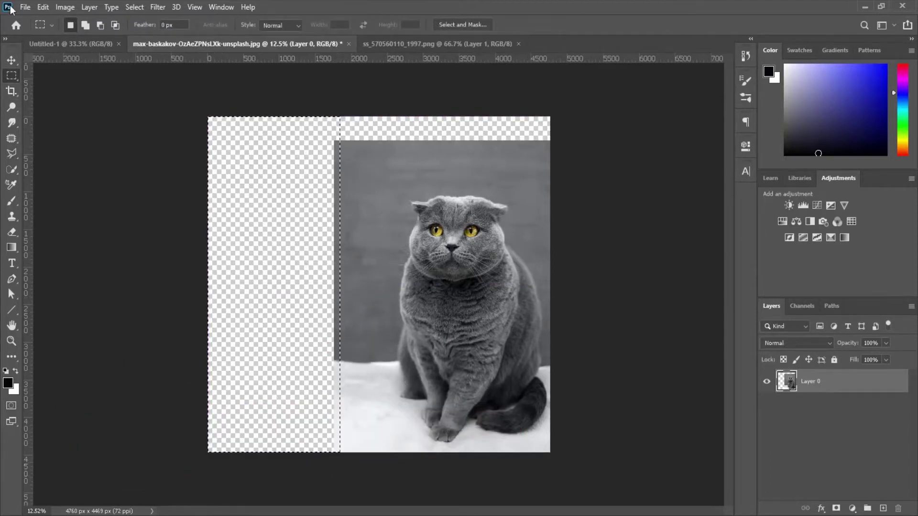
Content-Aware fill the left strip with wall and floor, then select the top transparent band.
{"action": "left_click", "coordinate": [65, 6]}
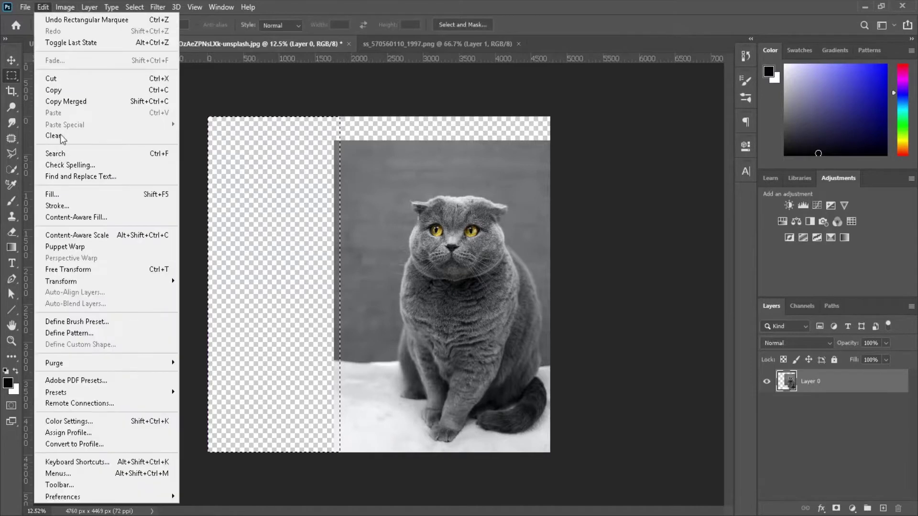
{"action": "left_click", "coordinate": [53, 194]}
{"action": "left_click", "coordinate": [523, 128]}
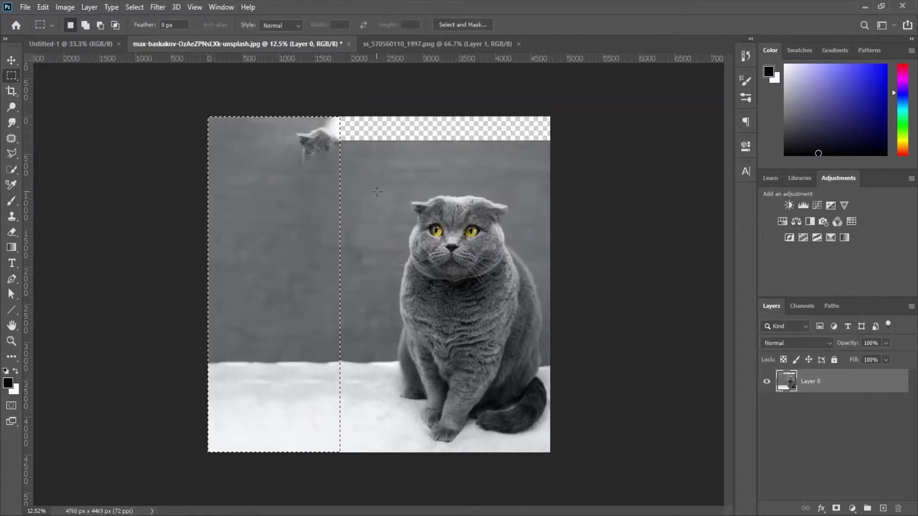
{"action": "mouse_move", "coordinate": [219, 109]}
{"action": "left_mouse_down"}
{"action": "mouse_move", "coordinate": [498, 231]}
{"action": "mouse_move", "coordinate": [560, 159]}
{"action": "left_mouse_up"}
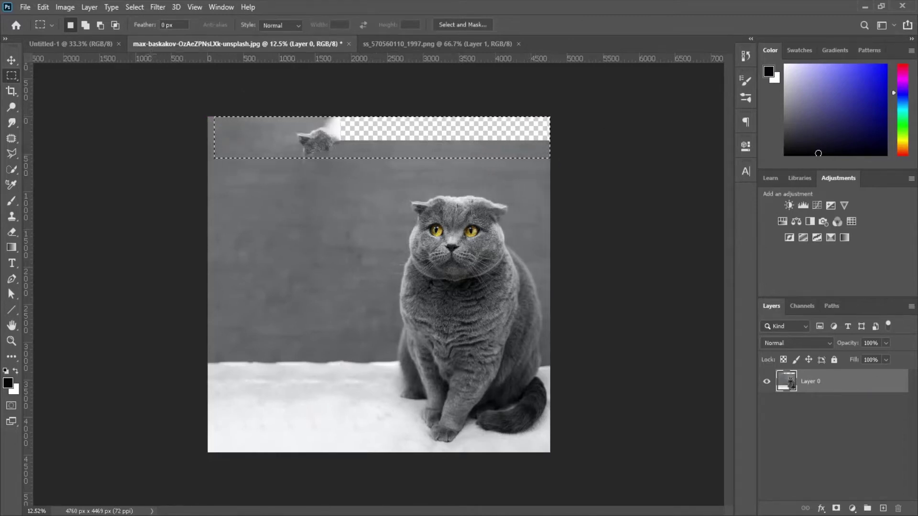
Content-Aware fill the top band with wall texture and deselect.
{"action": "left_click", "coordinate": [24, 7]}
{"action": "mouse_move", "coordinate": [43, 7]}
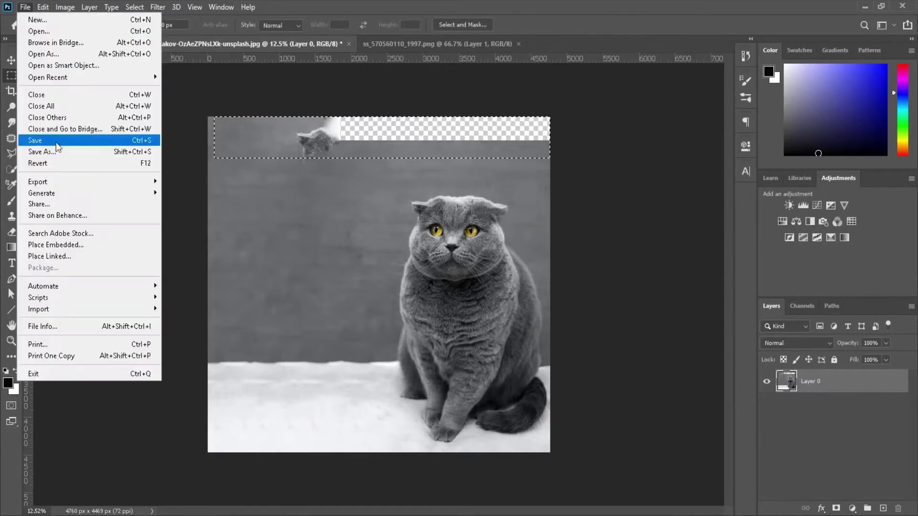
{"action": "left_click", "coordinate": [64, 199]}
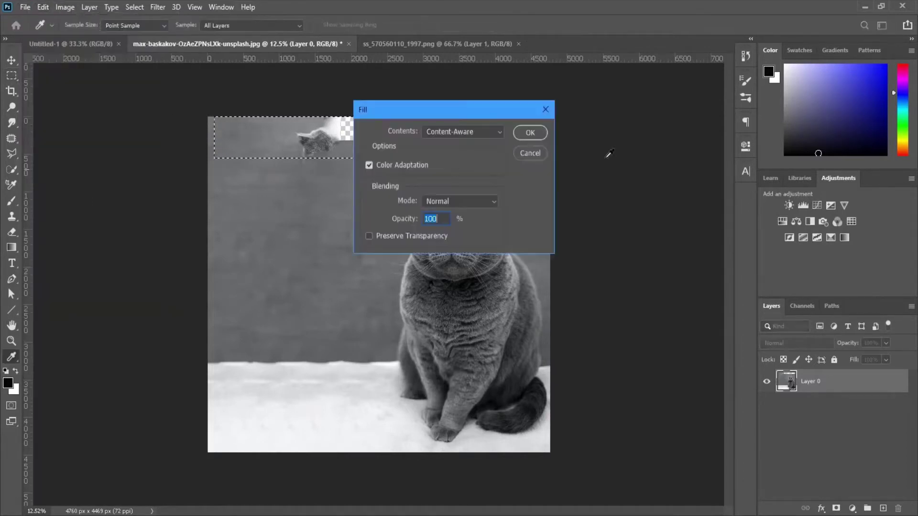
{"action": "left_click", "coordinate": [536, 128]}
{"action": "key", "text": "ctrl+d"}
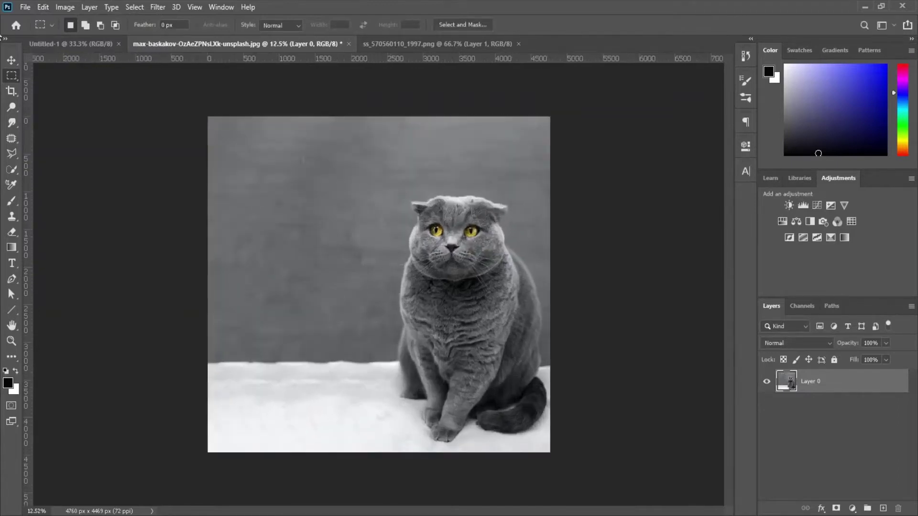
{"action": "left_click", "coordinate": [10, 60]}
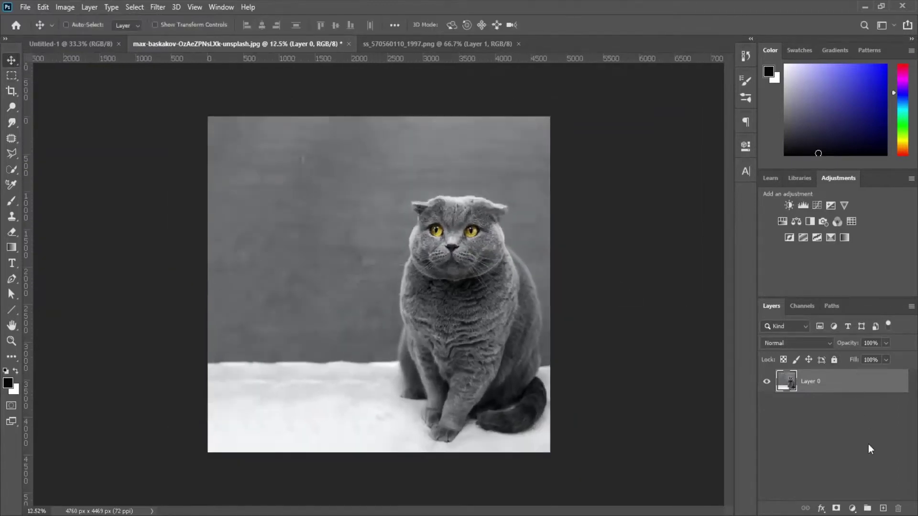
Drag the butterfly layer from its PNG document onto the cat photo and close Untitled-1.
{"action": "left_click", "coordinate": [498, 44]}
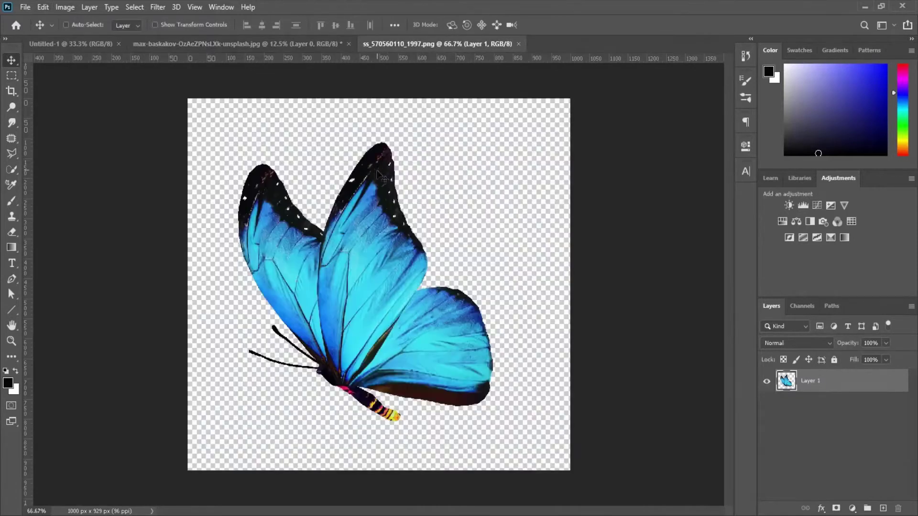
{"action": "mouse_move", "coordinate": [220, 50]}
{"action": "left_mouse_down"}
{"action": "mouse_move", "coordinate": [96, 34]}
{"action": "mouse_move", "coordinate": [320, 176]}
{"action": "left_mouse_up"}
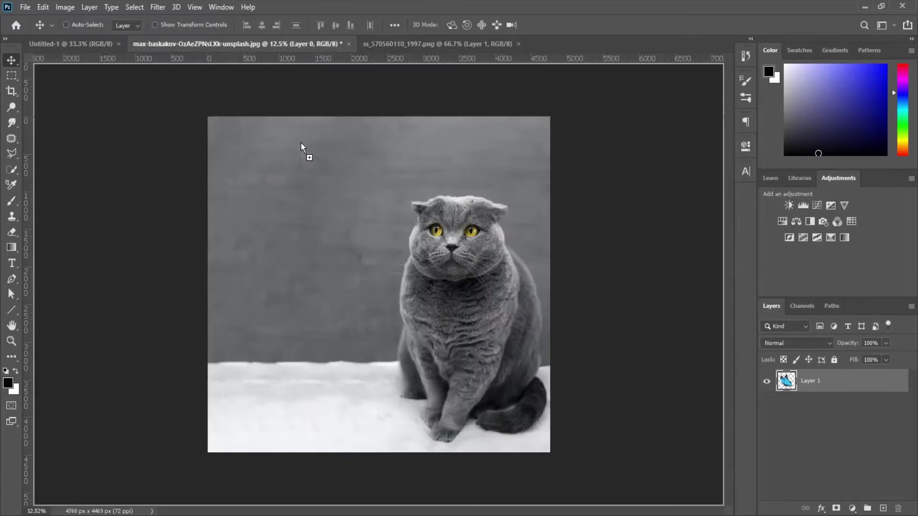
{"action": "left_click_drag", "start_coordinate": [276, 50], "coordinate": [300, 143]}
{"action": "left_click", "coordinate": [118, 44]}
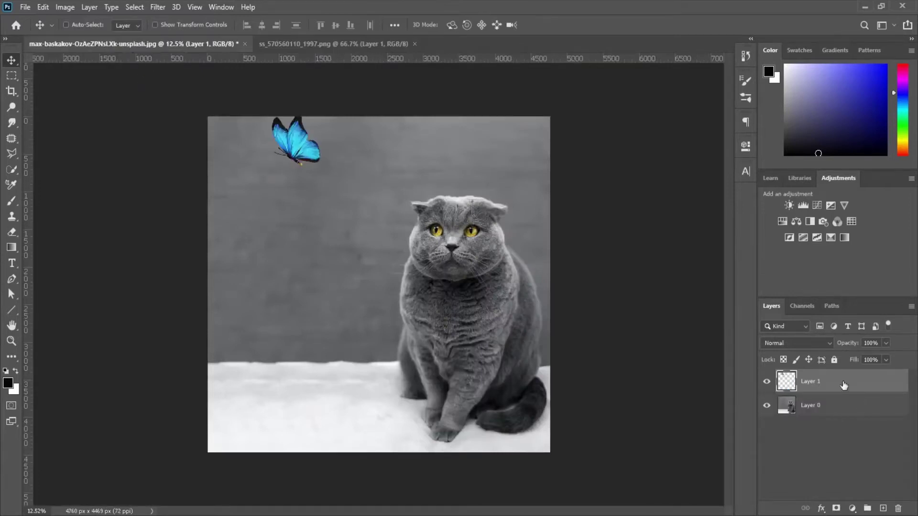
{"action": "right_click", "coordinate": [844, 386]}
Convert the butterfly to a smart object, enlarge it and move it toward the top edge.
{"action": "left_click", "coordinate": [757, 175]}
{"action": "key", "text": "ctrl+t"}
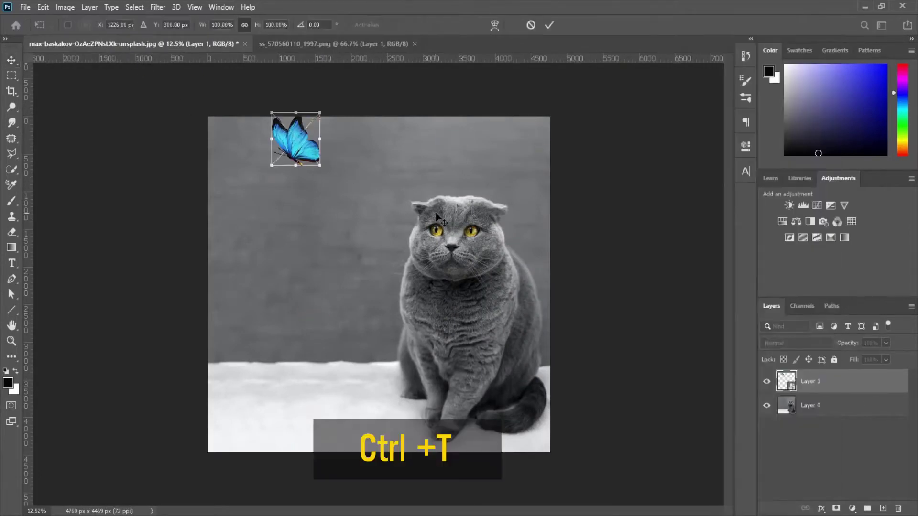
{"action": "left_click_drag", "start_coordinate": [320, 165], "coordinate": [359, 206]}
{"action": "left_click_drag", "start_coordinate": [342, 176], "coordinate": [385, 189]}
Flip the butterfly horizontally, enlarge it above the cat's head and commit the transform.
{"action": "right_click", "coordinate": [335, 176]}
{"action": "left_click", "coordinate": [384, 368]}
{"action": "mouse_move", "coordinate": [400, 128]}
{"action": "left_mouse_down"}
{"action": "mouse_move", "coordinate": [381, 144]}
{"action": "mouse_move", "coordinate": [395, 139]}
{"action": "mouse_move", "coordinate": [393, 150]}
{"action": "left_mouse_up"}
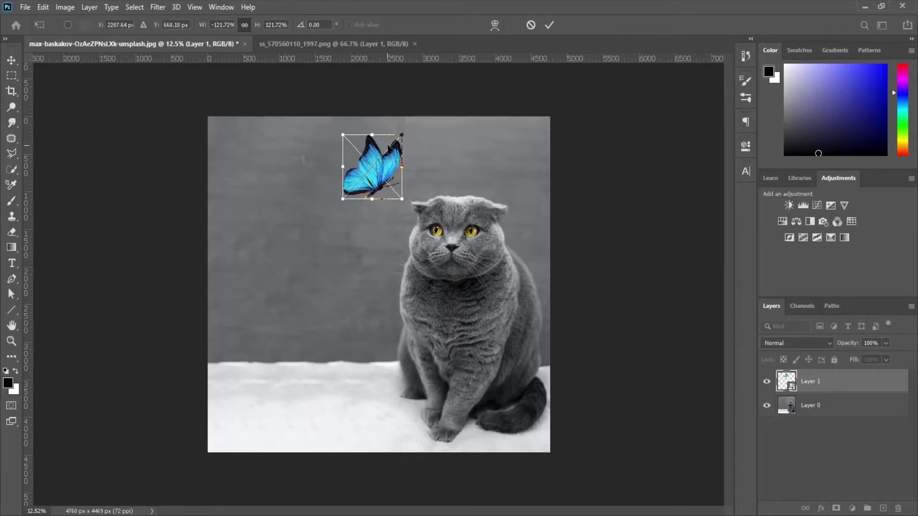
{"action": "key", "text": "Return"}
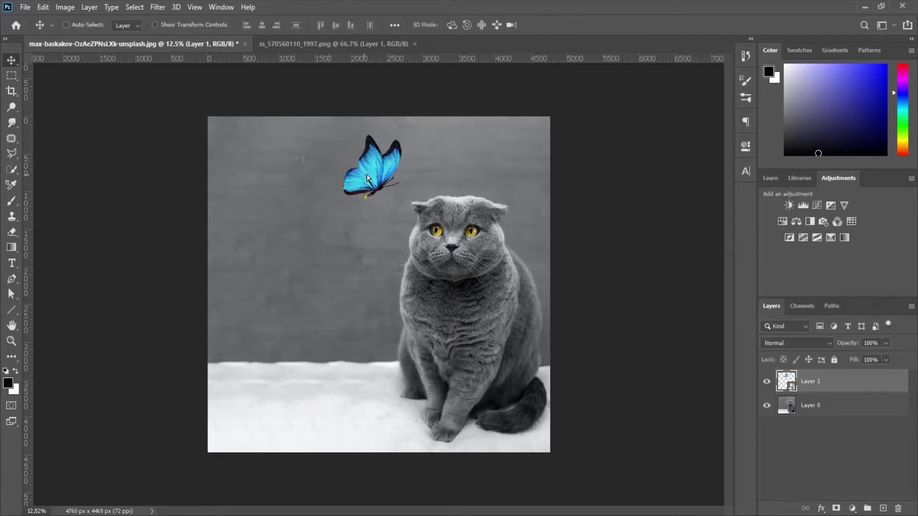
{"action": "left_click_drag", "start_coordinate": [368, 178], "coordinate": [368, 177]}
{"action": "key", "text": "ctrl+plus"}
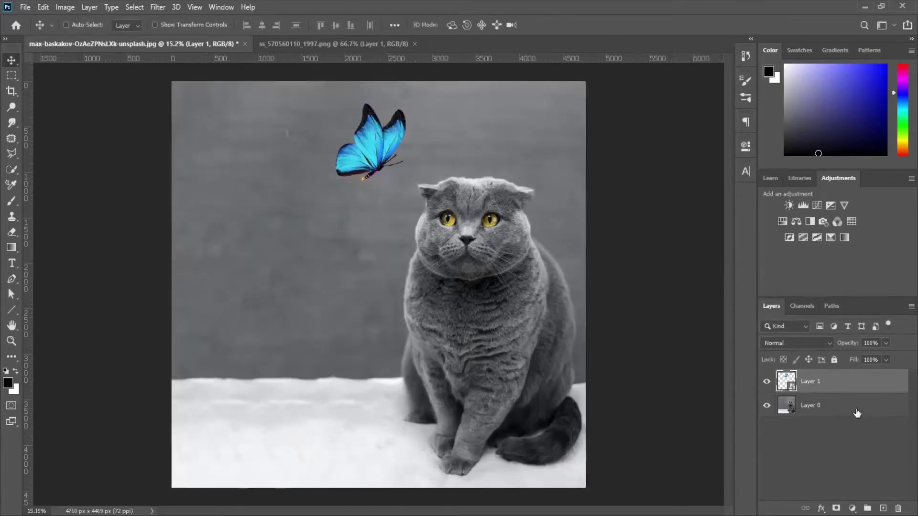
Add a Color Lookup adjustment layer using the NightFromDay.CUBE preset.
{"action": "left_click", "coordinate": [856, 413]}
{"action": "left_click", "coordinate": [852, 509]}
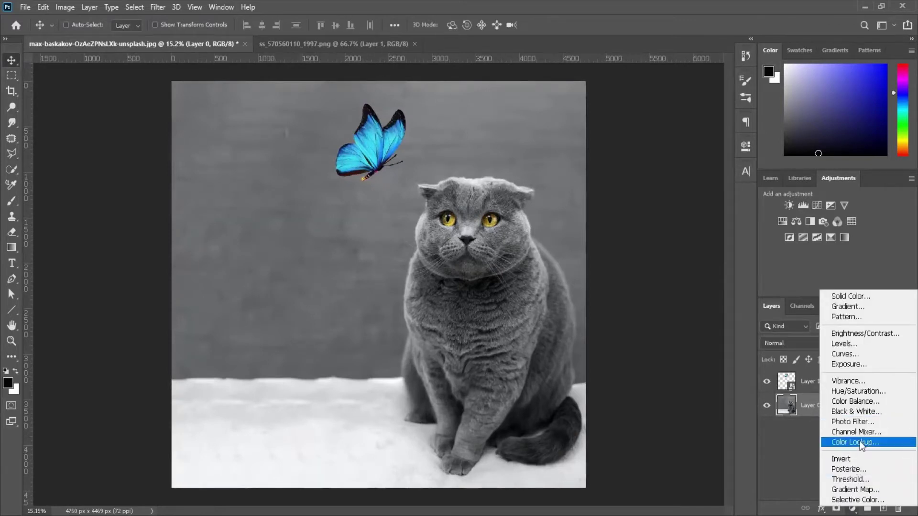
{"action": "left_click", "coordinate": [860, 442]}
{"action": "left_click", "coordinate": [652, 184]}
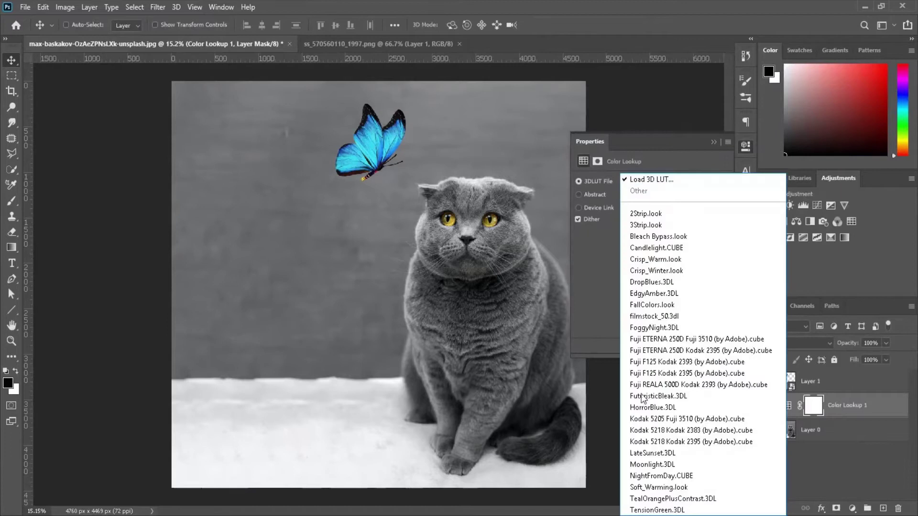
{"action": "left_click", "coordinate": [669, 473]}
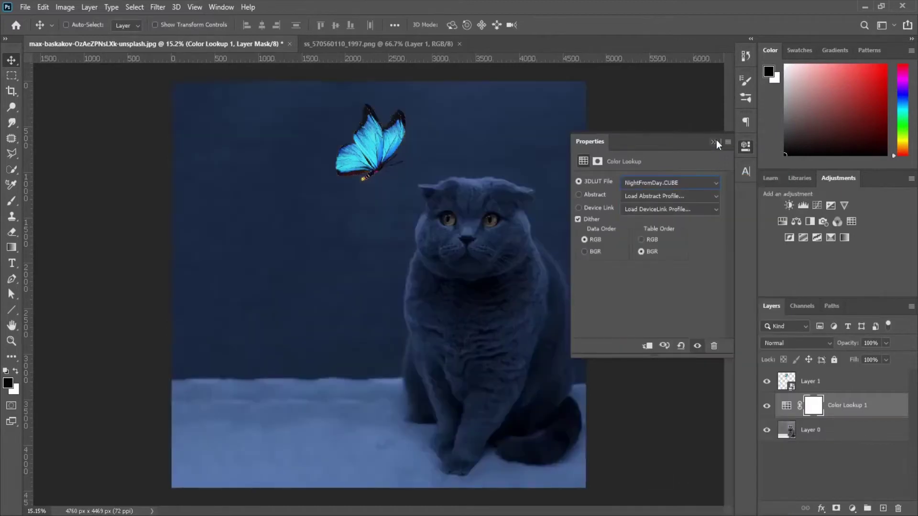
{"action": "left_click", "coordinate": [715, 143]}
Add an Exposure adjustment layer with exposure lowered to about -1.94.
{"action": "left_click", "coordinate": [853, 510]}
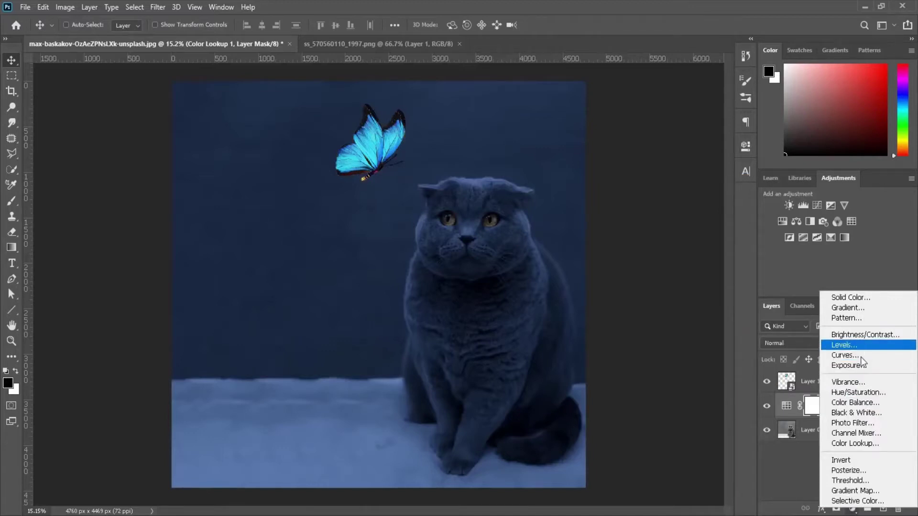
{"action": "left_click", "coordinate": [849, 365]}
{"action": "left_click_drag", "start_coordinate": [642, 216], "coordinate": [629, 217]}
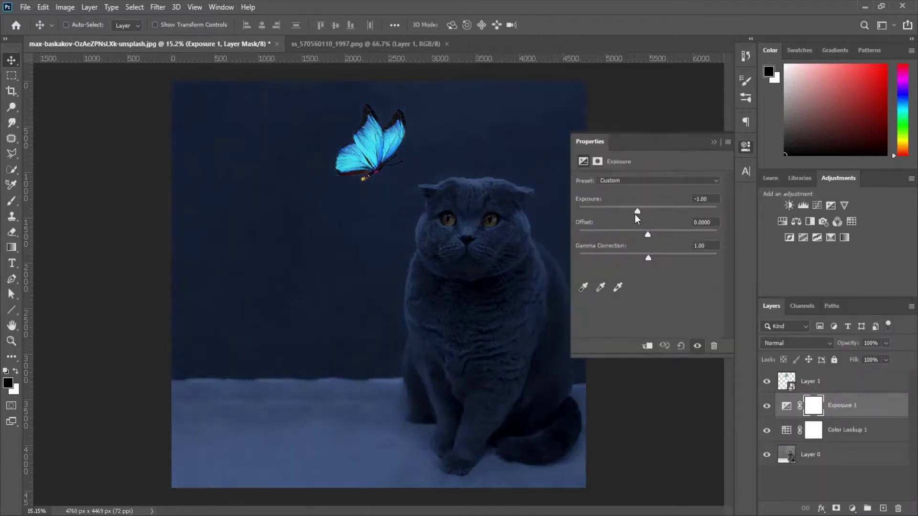
{"action": "left_click", "coordinate": [711, 142]}
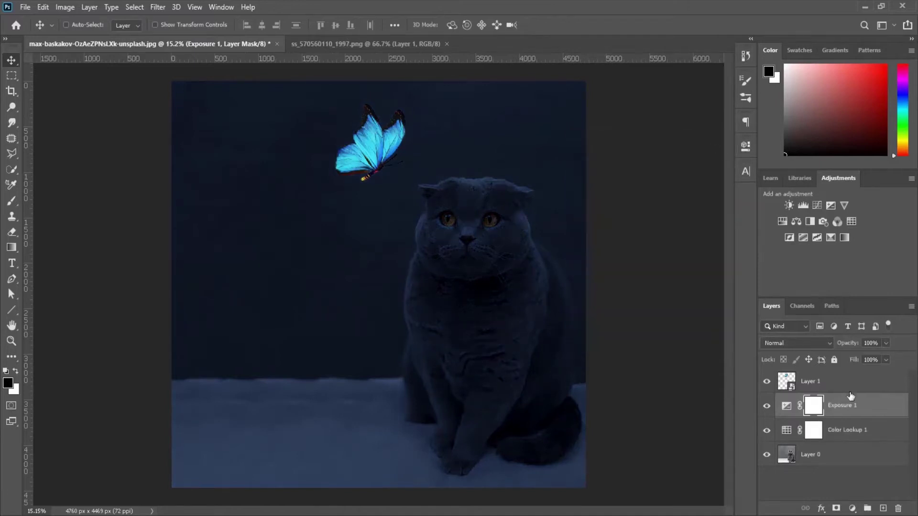
Paint the Exposure mask over the cat's eyes, face and chest with a 631 px brush at 44% flow.
{"action": "key", "text": "b"}
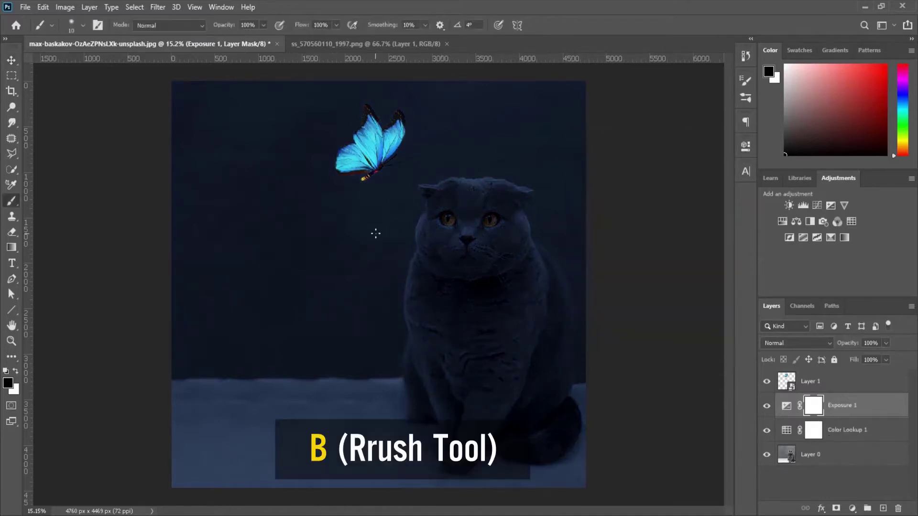
{"action": "left_click_drag", "start_coordinate": [435, 202], "coordinate": [458, 202]}
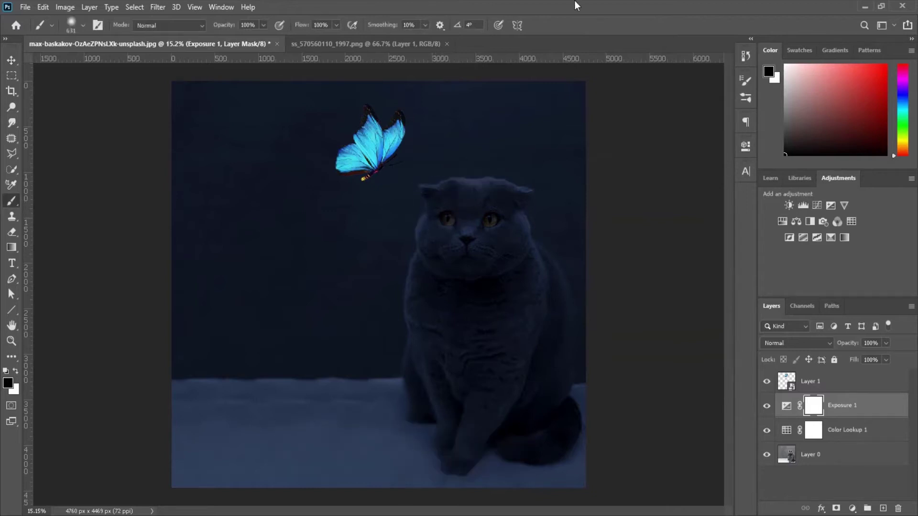
{"action": "scroll", "coordinate": [467, 196], "scroll_direction": "up", "scroll_amount": 3}
{"action": "scroll", "coordinate": [467, 197], "scroll_direction": "up", "scroll_amount": 2}
{"action": "mouse_move", "coordinate": [426, 207]}
{"action": "left_mouse_down"}
{"action": "mouse_move", "coordinate": [421, 332]}
{"action": "mouse_move", "coordinate": [410, 327]}
{"action": "mouse_move", "coordinate": [420, 383]}
{"action": "mouse_move", "coordinate": [409, 279]}
{"action": "left_mouse_up"}
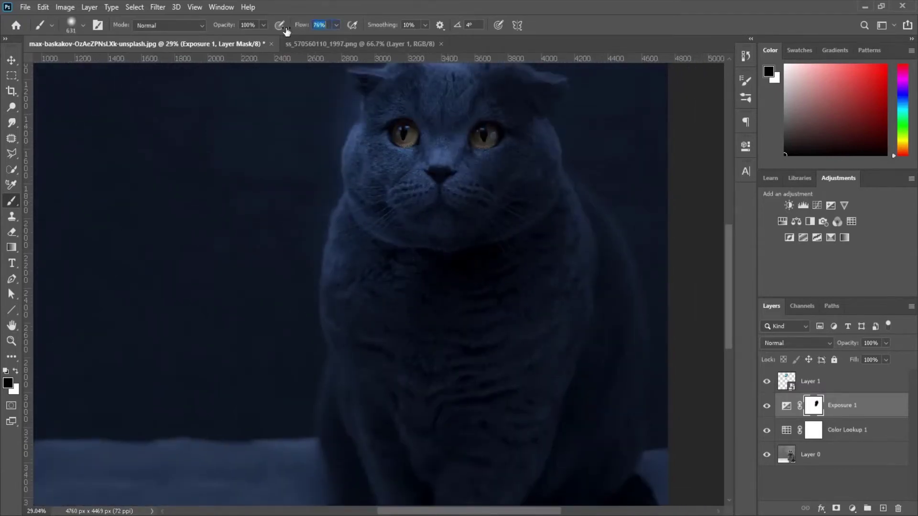
{"action": "type", "text": "44"}
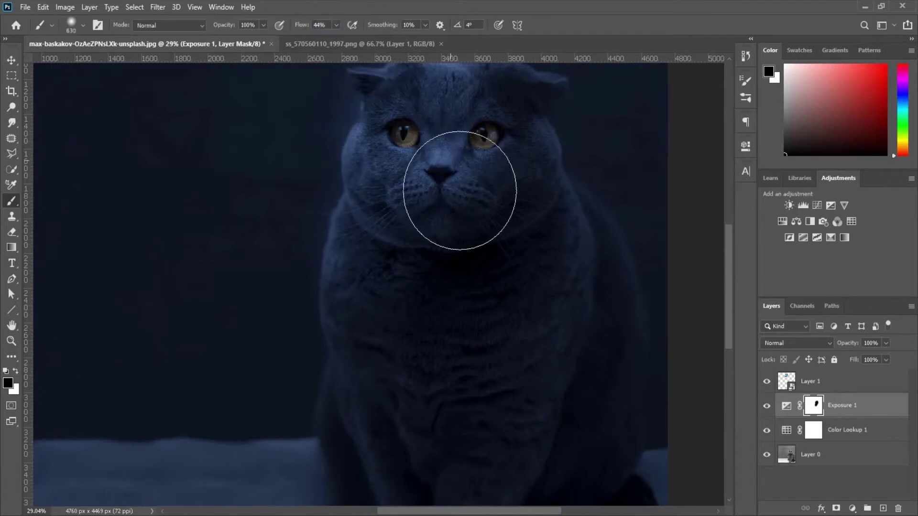
{"action": "left_click_drag", "start_coordinate": [451, 160], "coordinate": [407, 297]}
Paint the Color Lookup 1 mask over the cat's face and eye, then set flow to 100.
{"action": "left_click", "coordinate": [813, 430]}
{"action": "mouse_move", "coordinate": [469, 172]}
{"action": "left_mouse_down"}
{"action": "mouse_move", "coordinate": [393, 174]}
{"action": "mouse_move", "coordinate": [421, 144]}
{"action": "mouse_move", "coordinate": [393, 183]}
{"action": "left_mouse_up"}
{"action": "type", "text": "100"}
{"action": "key", "text": "Return"}
{"action": "scroll", "coordinate": [414, 167], "scroll_direction": "down", "scroll_amount": 2}
Brighten the cat's face, chin and chest in the Color Lookup 1 mask, then swap colours and shrink the brush to 358 px.
{"action": "left_click", "coordinate": [397, 222]}
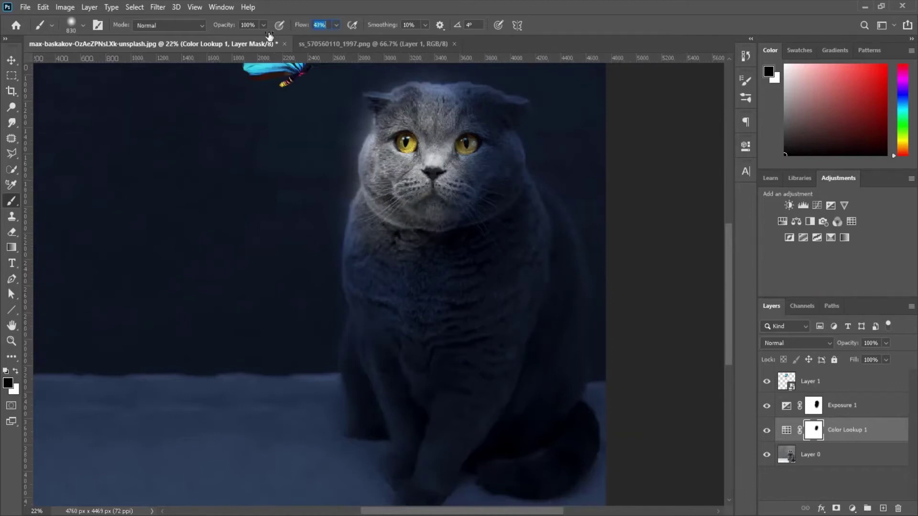
{"action": "mouse_move", "coordinate": [463, 179]}
{"action": "left_mouse_down"}
{"action": "mouse_move", "coordinate": [443, 269]}
{"action": "mouse_move", "coordinate": [370, 278]}
{"action": "mouse_move", "coordinate": [443, 301]}
{"action": "mouse_move", "coordinate": [486, 139]}
{"action": "mouse_move", "coordinate": [479, 263]}
{"action": "mouse_move", "coordinate": [451, 340]}
{"action": "mouse_move", "coordinate": [399, 365]}
{"action": "mouse_move", "coordinate": [502, 242]}
{"action": "mouse_move", "coordinate": [462, 125]}
{"action": "mouse_move", "coordinate": [504, 238]}
{"action": "mouse_move", "coordinate": [586, 299]}
{"action": "mouse_move", "coordinate": [414, 254]}
{"action": "mouse_move", "coordinate": [369, 195]}
{"action": "left_mouse_up"}
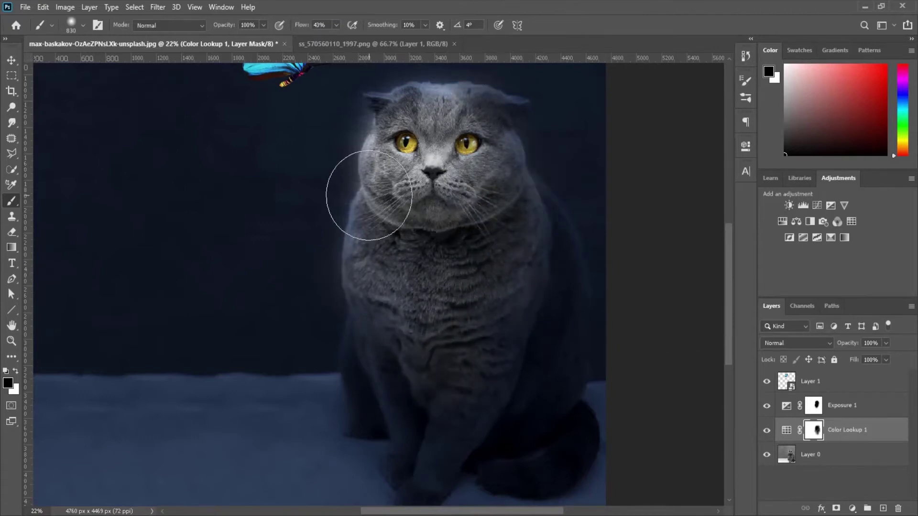
{"action": "key", "text": "x"}
{"action": "left_click_drag", "start_coordinate": [358, 143], "coordinate": [338, 117]}
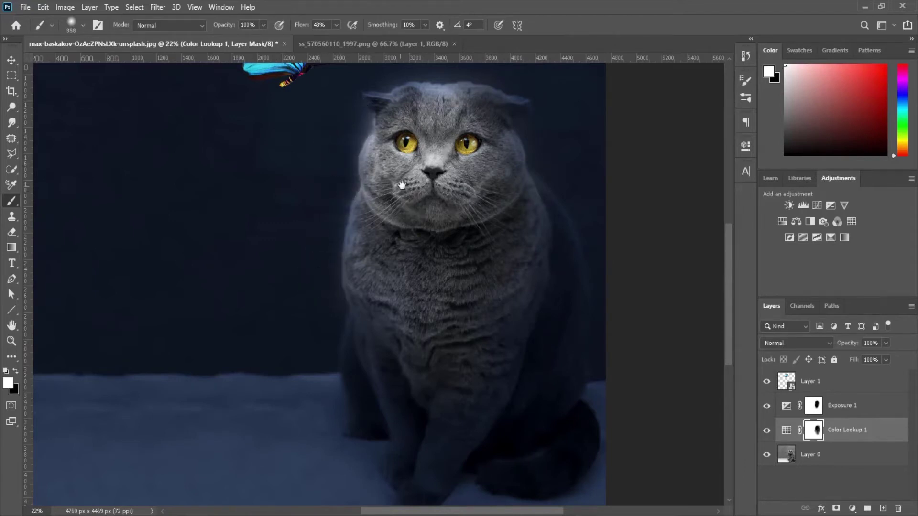
{"action": "left_click_drag", "start_coordinate": [401, 184], "coordinate": [412, 283]}
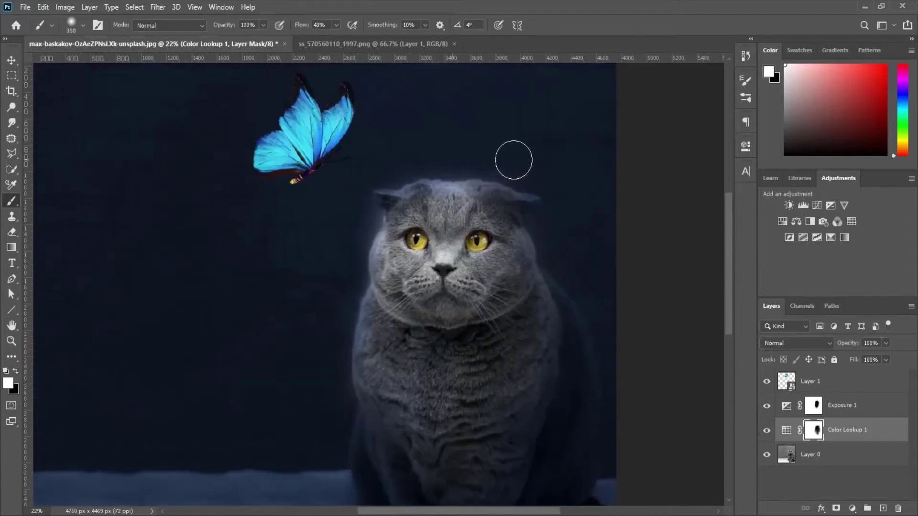
{"action": "scroll", "coordinate": [492, 158], "scroll_direction": "up", "scroll_amount": 2}
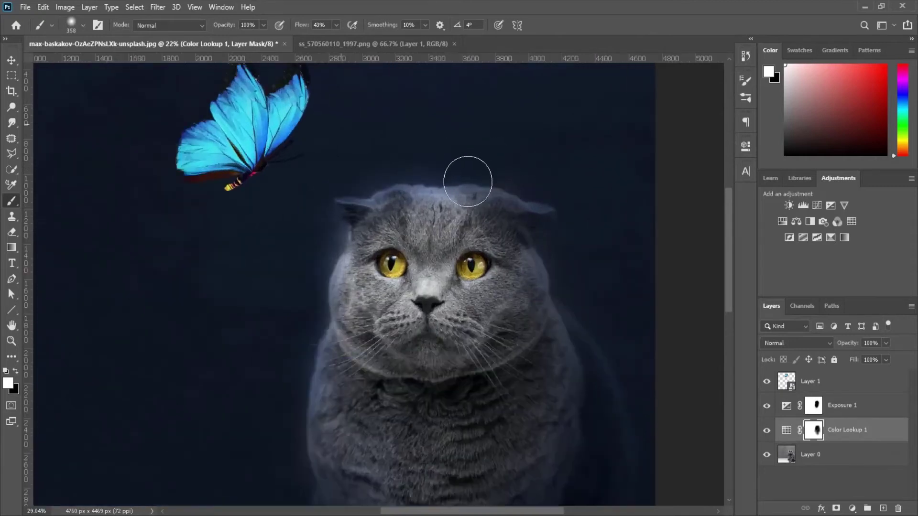
{"action": "scroll", "coordinate": [468, 181], "scroll_direction": "down", "scroll_amount": 2}
{"action": "scroll", "coordinate": [488, 424], "scroll_direction": "down", "scroll_amount": 2}
Add an empty Layer 2 above Layer 0 and delete it again.
{"action": "left_click", "coordinate": [11, 59]}
{"action": "scroll", "coordinate": [357, 253], "scroll_direction": "up", "scroll_amount": 3}
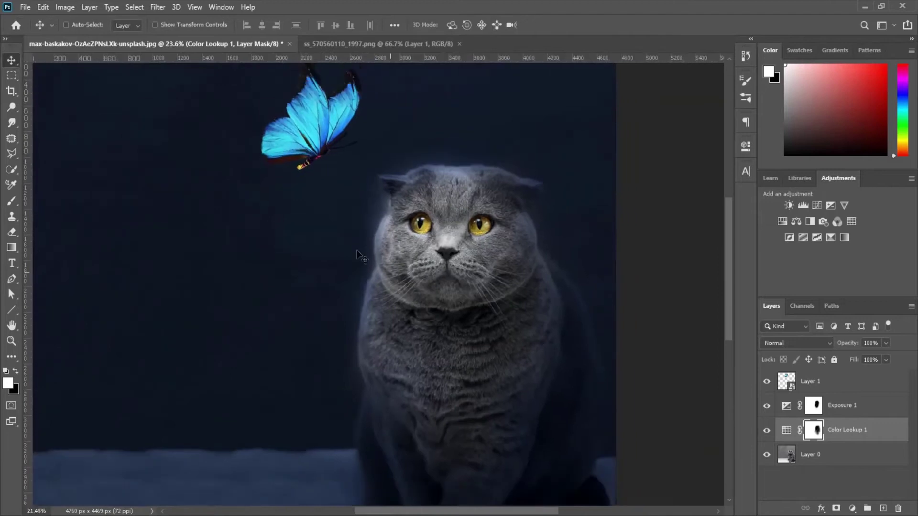
{"action": "scroll", "coordinate": [357, 254], "scroll_direction": "down", "scroll_amount": 2}
{"action": "scroll", "coordinate": [358, 255], "scroll_direction": "down", "scroll_amount": 1}
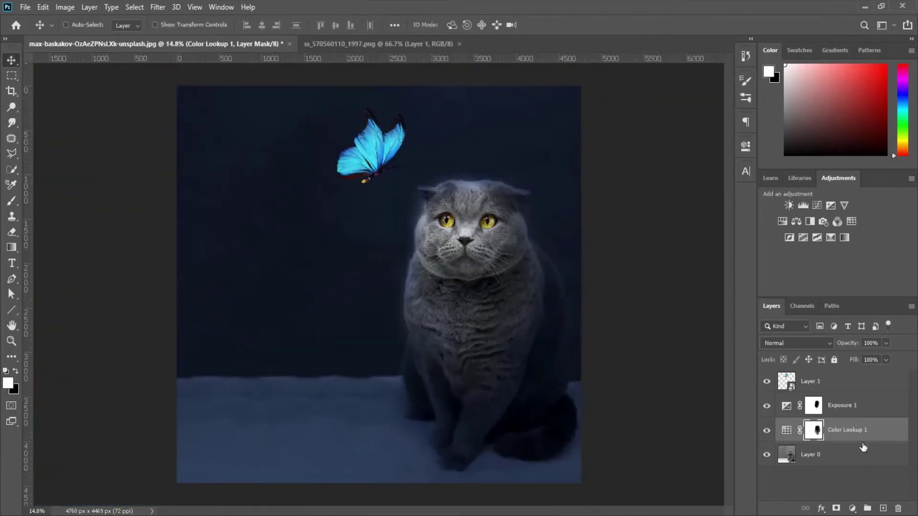
{"action": "left_click", "coordinate": [842, 455]}
{"action": "left_click", "coordinate": [882, 508]}
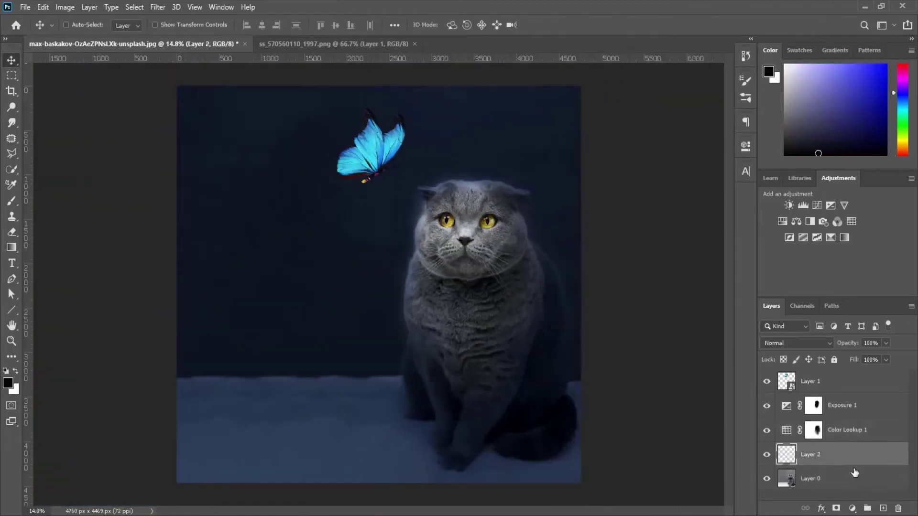
{"action": "left_click", "coordinate": [898, 508]}
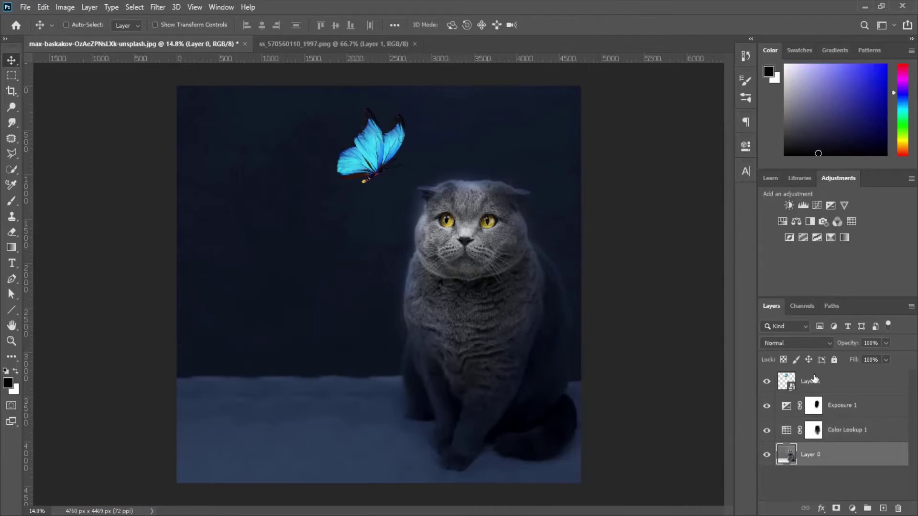
{"action": "left_click", "coordinate": [813, 380]}
Duplicate the butterfly layer, set the copy to Linear Dodge (Add), and duplicate that copy again.
{"action": "key", "text": "ctrl+j"}
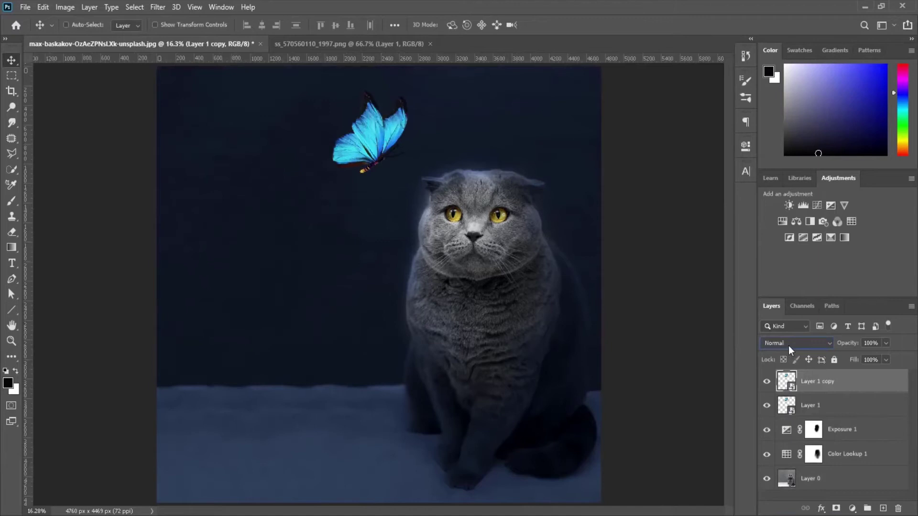
{"action": "left_click", "coordinate": [789, 346]}
{"action": "left_click", "coordinate": [792, 331]}
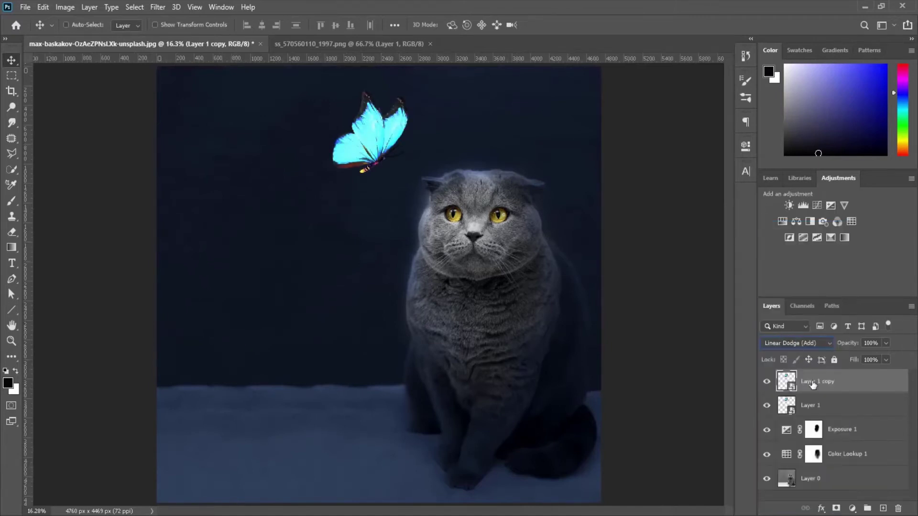
{"action": "key", "text": "ctrl+j"}
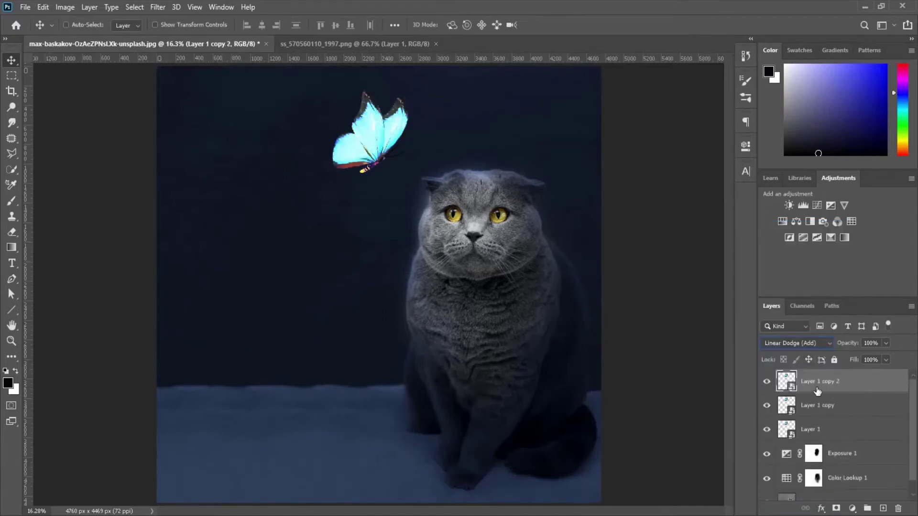
{"action": "left_click", "coordinate": [134, 7]}
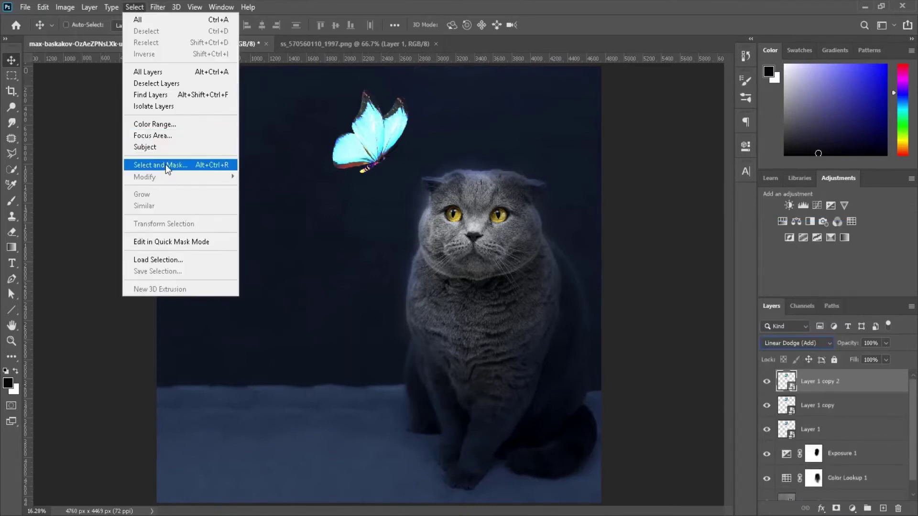
{"action": "mouse_move", "coordinate": [165, 143]}
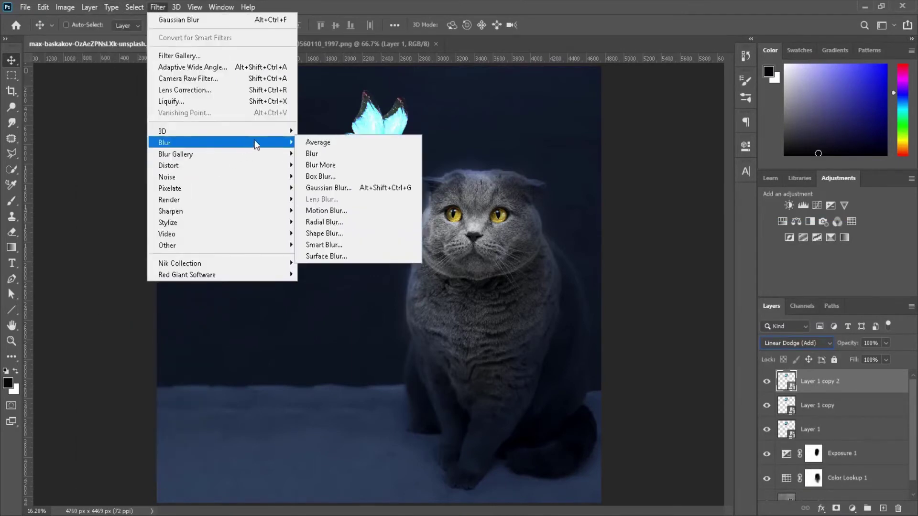
Apply a Gaussian Blur smart filter to butterfly Layer 1 copy 2.
{"action": "left_click", "coordinate": [337, 183]}
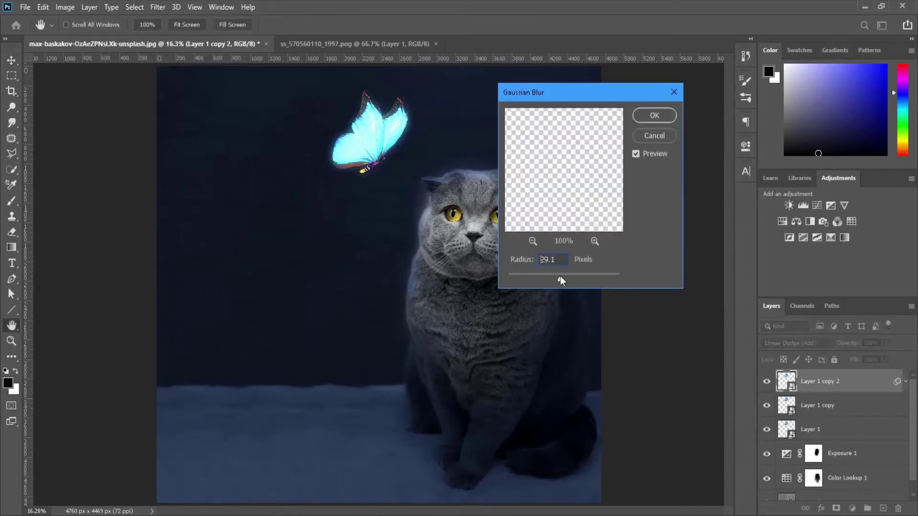
{"action": "left_click_drag", "start_coordinate": [555, 280], "coordinate": [551, 281]}
{"action": "left_click", "coordinate": [672, 119]}
{"action": "key", "text": "v"}
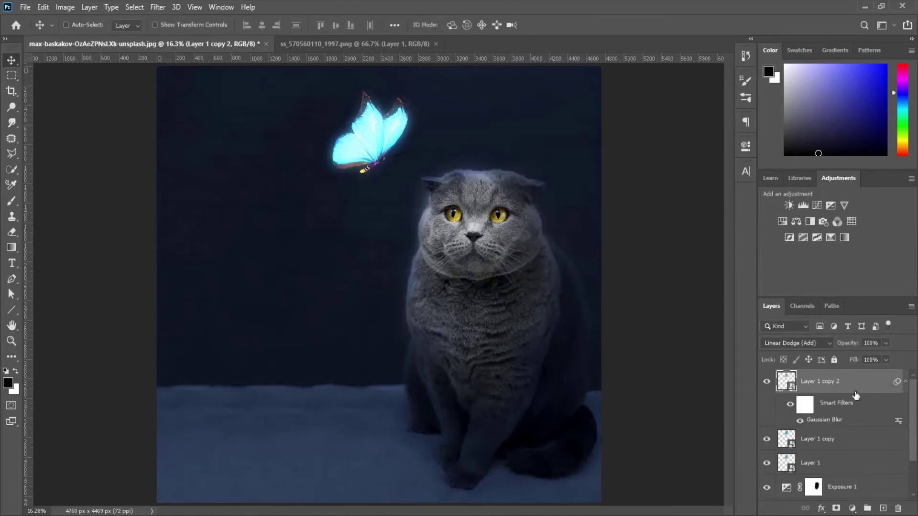
Duplicate the blurred butterfly and raise the copy's Gaussian Blur radius to about 187.7 px.
{"action": "key", "text": "ctrl+j"}
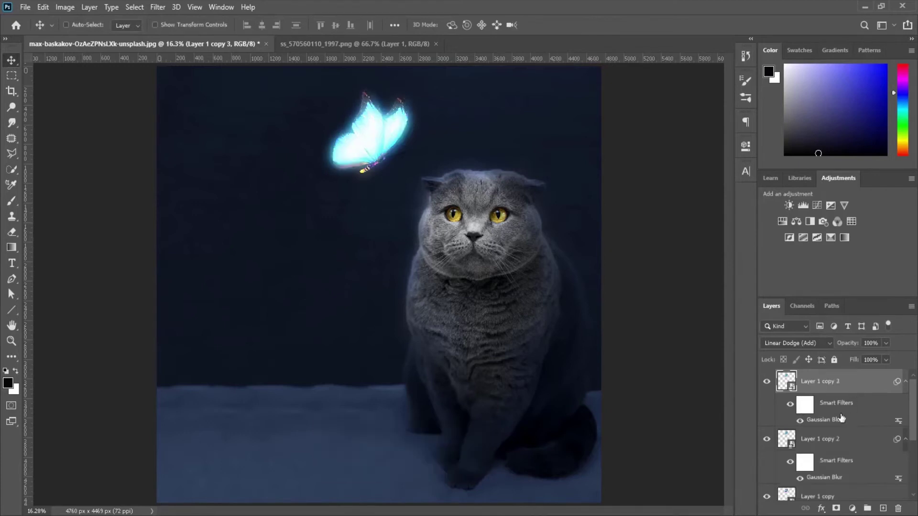
{"action": "double_click", "coordinate": [833, 421]}
{"action": "left_click_drag", "start_coordinate": [574, 278], "coordinate": [597, 279]}
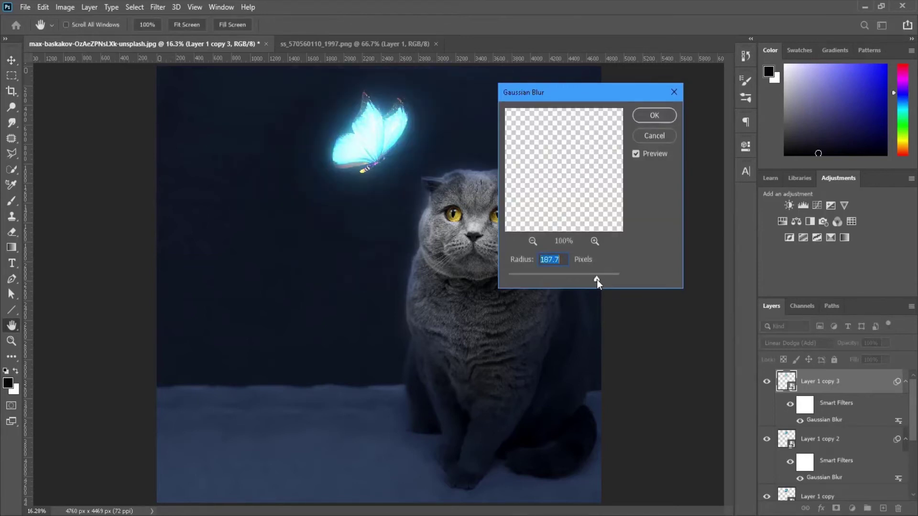
{"action": "left_click", "coordinate": [662, 119]}
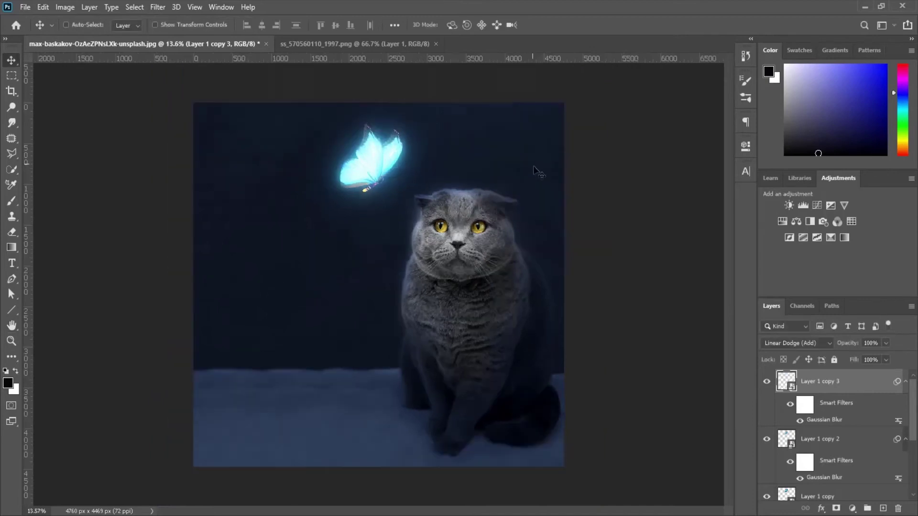
Group the butterfly glow layers into Group 1, briefly hiding it to compare.
{"action": "scroll", "coordinate": [590, 242], "scroll_direction": "down", "scroll_amount": 1}
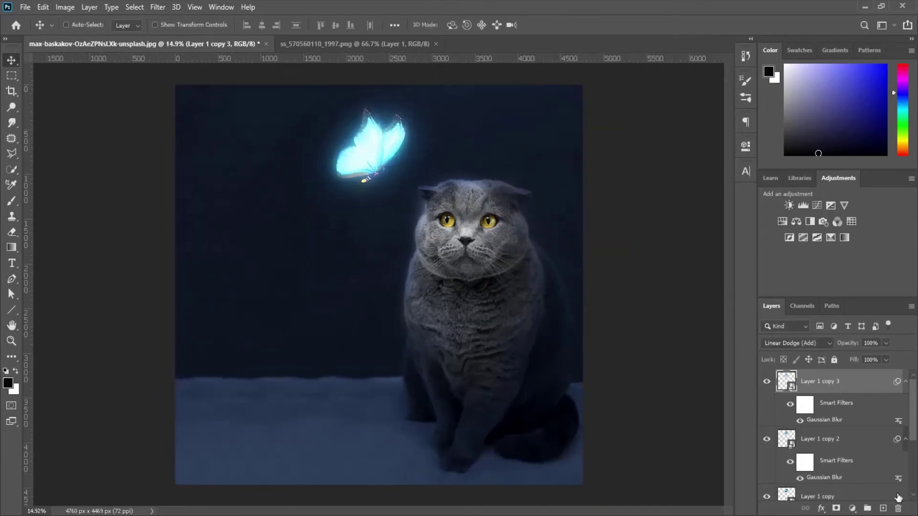
{"action": "scroll", "coordinate": [838, 441], "scroll_direction": "down", "scroll_amount": 3}
{"action": "left_click", "coordinate": [840, 418], "text": "shift"}
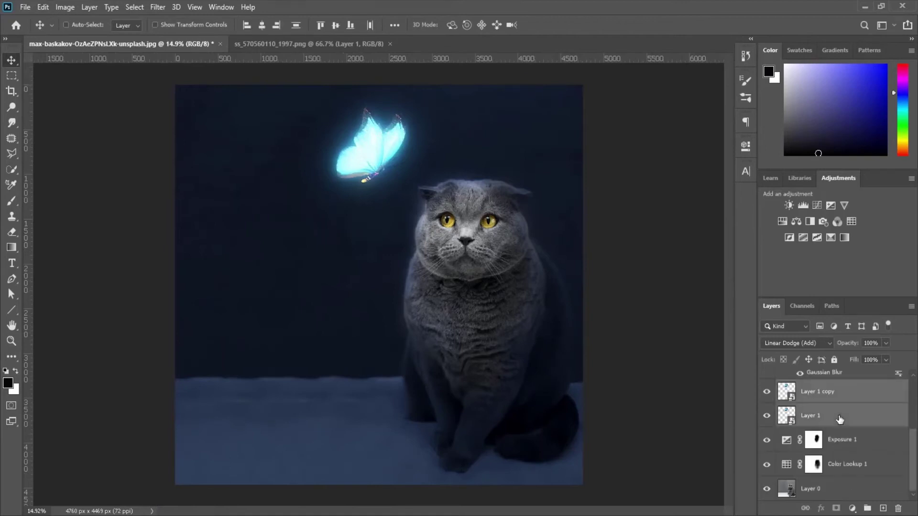
{"action": "key", "text": "ctrl+g"}
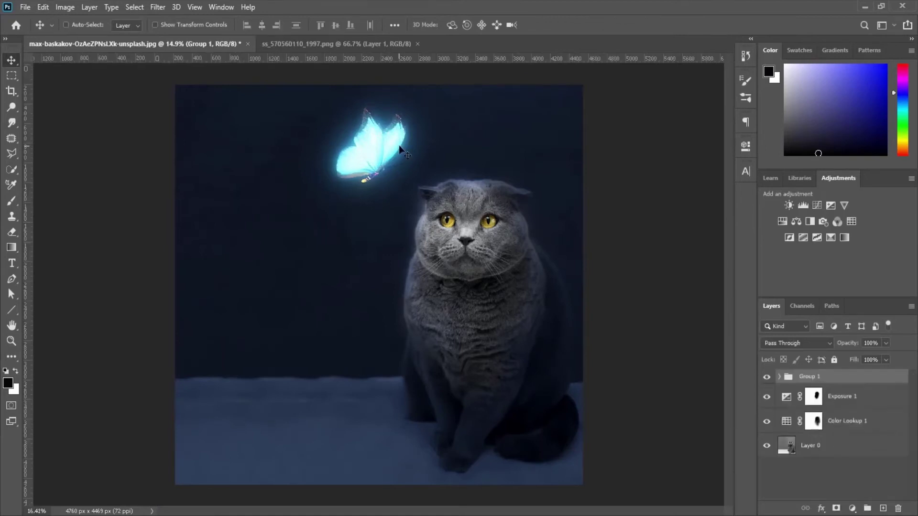
{"action": "left_click", "coordinate": [771, 378]}
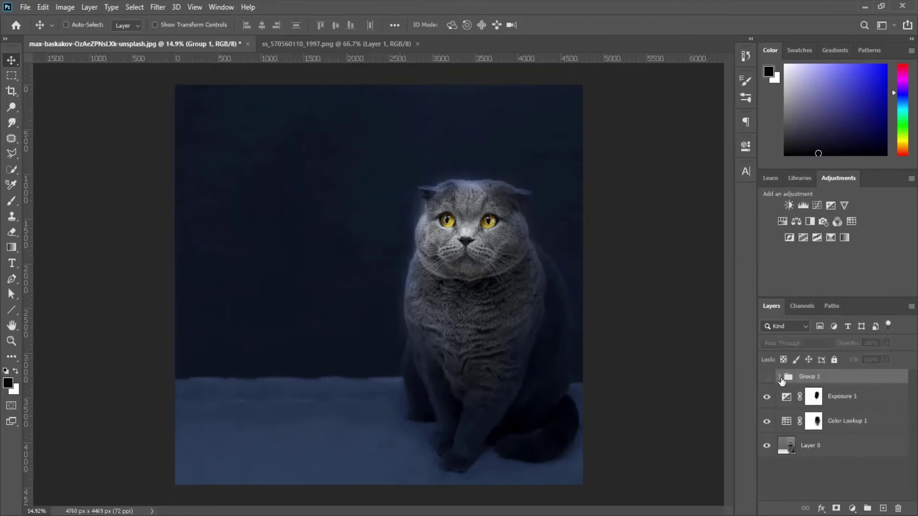
{"action": "left_click", "coordinate": [767, 377]}
Add a new empty Layer 2 at the top of Group 1.
{"action": "left_click", "coordinate": [779, 377]}
{"action": "left_click", "coordinate": [841, 397]}
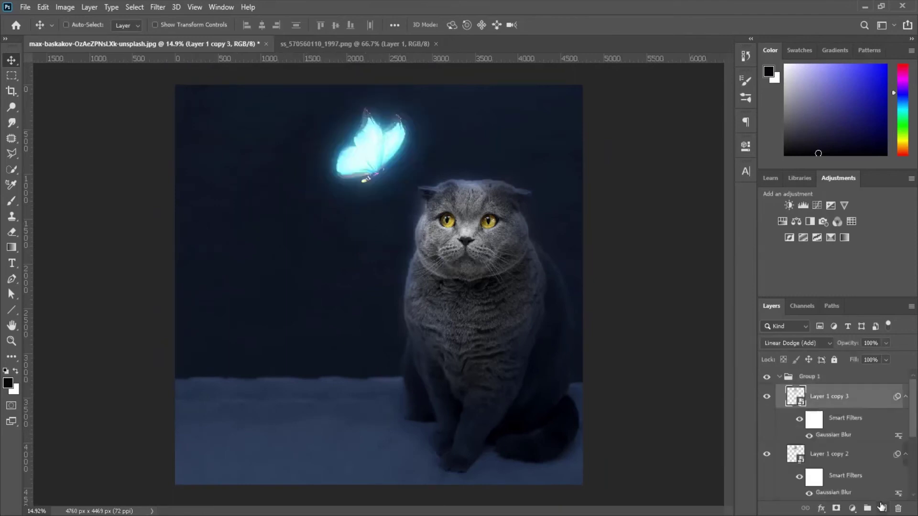
{"action": "left_click", "coordinate": [882, 508]}
{"action": "key", "text": "b"}
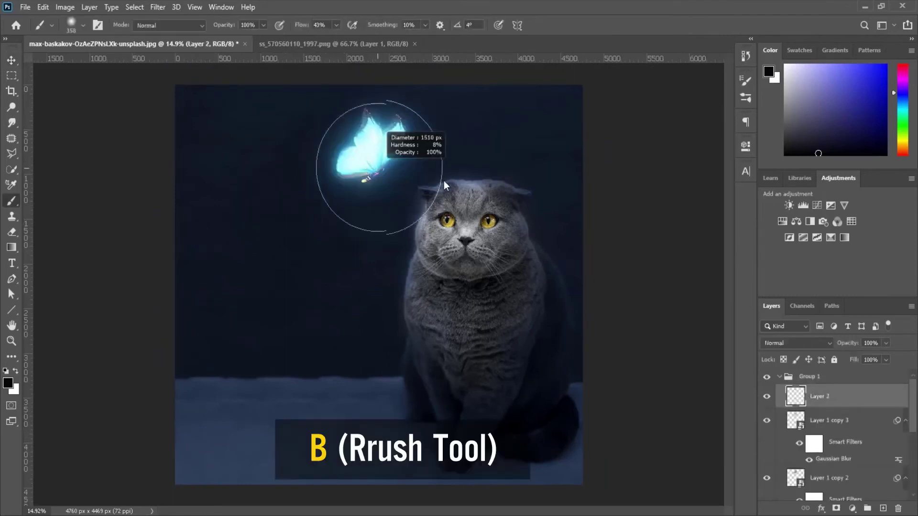
Blend Layer 2 as Soft Light and sample the butterfly's light cyan with an enlarged brush.
{"action": "left_click", "coordinate": [796, 342]}
{"action": "left_click", "coordinate": [789, 370]}
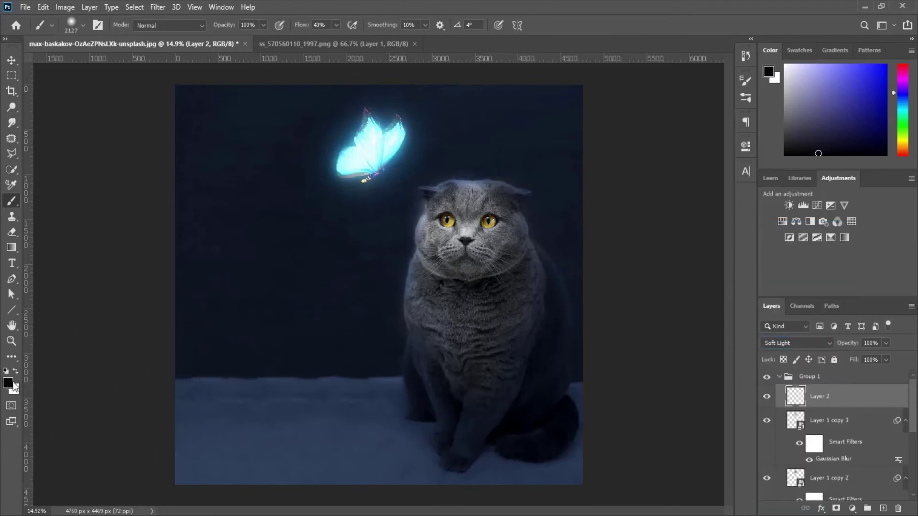
{"action": "left_click", "coordinate": [8, 383]}
{"action": "left_click", "coordinate": [373, 135]}
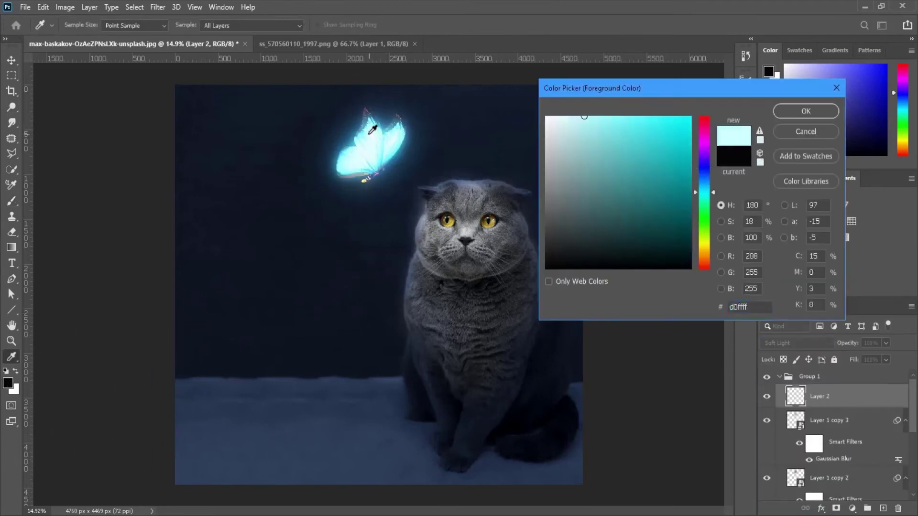
{"action": "left_click", "coordinate": [791, 113]}
{"action": "key", "text": "bracketright"}
{"action": "key", "text": "bracketright"}
{"action": "key", "text": "bracketright"}
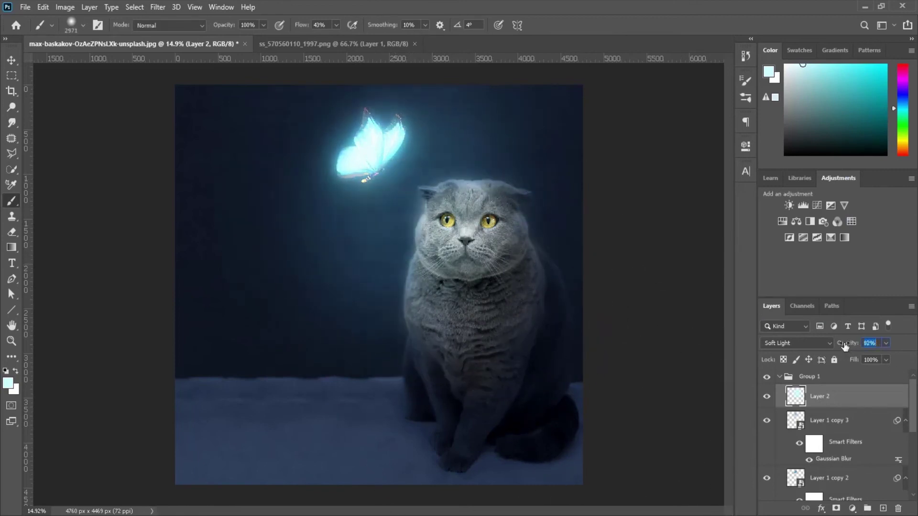
Switch to the Move tool and select Group 1.
{"action": "left_click", "coordinate": [10, 61]}
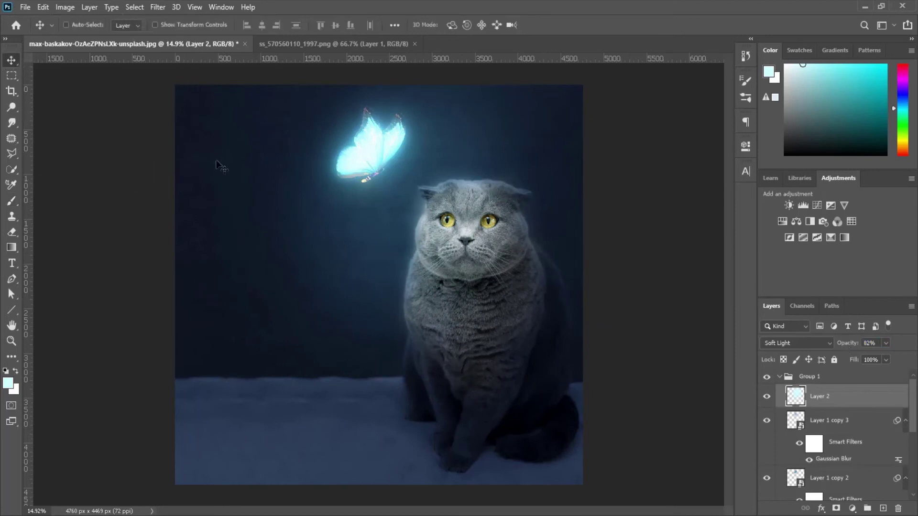
{"action": "scroll", "coordinate": [860, 421], "scroll_direction": "down", "scroll_amount": 1}
{"action": "scroll", "coordinate": [823, 401], "scroll_direction": "up", "scroll_amount": 1}
{"action": "left_click", "coordinate": [778, 380]}
Collapse Group 1 and add a new empty layer above the cat photo Layer 0.
{"action": "left_click", "coordinate": [780, 378]}
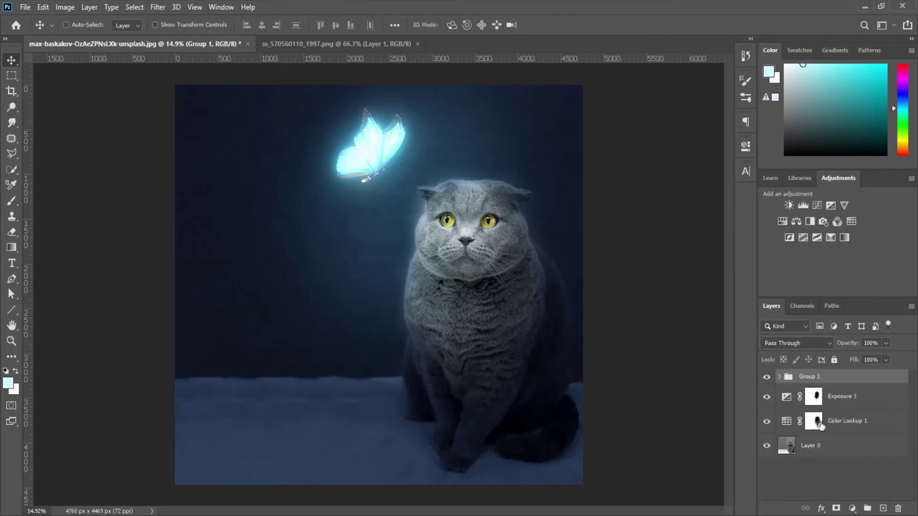
{"action": "left_click", "coordinate": [832, 447]}
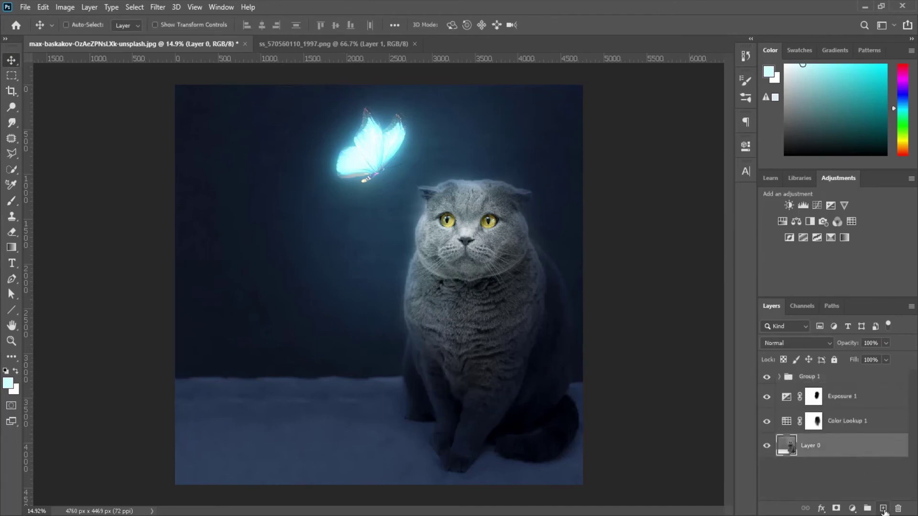
{"action": "left_click", "coordinate": [882, 509]}
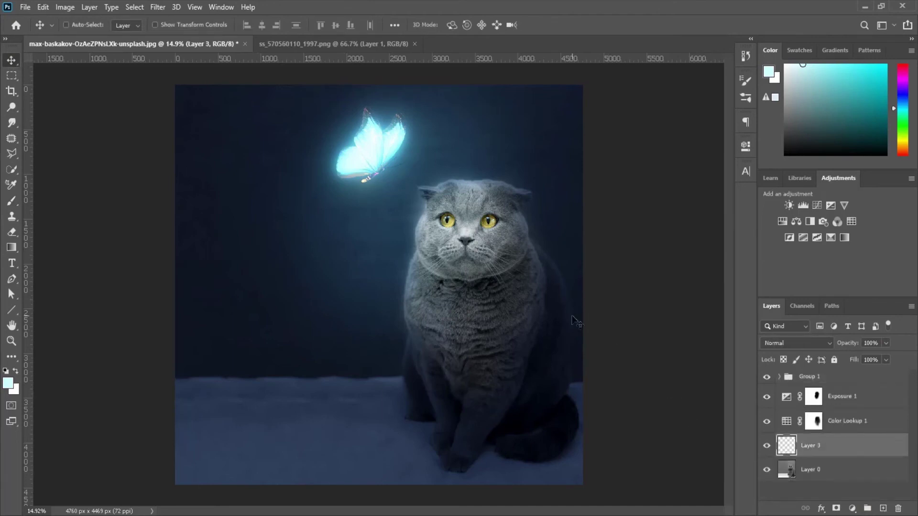
{"action": "key", "text": "b"}
Blend Layer 3 as Overlay, resize the brush, and lower its opacity to 36%.
{"action": "left_click", "coordinate": [798, 342]}
{"action": "left_click", "coordinate": [786, 361]}
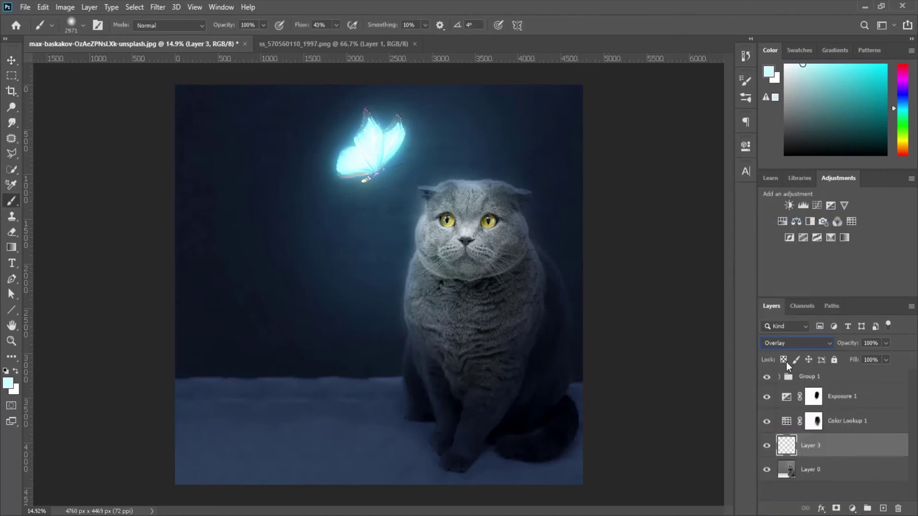
{"action": "mouse_move", "coordinate": [473, 230]}
{"action": "left_mouse_down"}
{"action": "mouse_move", "coordinate": [452, 234]}
{"action": "mouse_move", "coordinate": [466, 224]}
{"action": "mouse_move", "coordinate": [498, 246]}
{"action": "mouse_move", "coordinate": [526, 303]}
{"action": "mouse_move", "coordinate": [486, 334]}
{"action": "mouse_move", "coordinate": [424, 297]}
{"action": "mouse_move", "coordinate": [487, 212]}
{"action": "mouse_move", "coordinate": [521, 186]}
{"action": "left_mouse_up"}
{"action": "scroll", "coordinate": [466, 229], "scroll_direction": "up", "scroll_amount": 1}
{"action": "left_click_drag", "start_coordinate": [838, 346], "coordinate": [820, 347]}
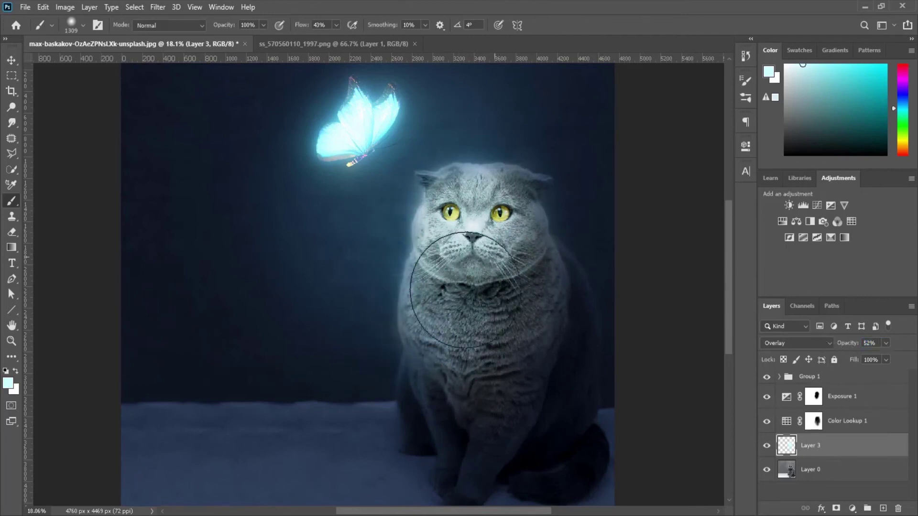
{"action": "left_click_drag", "start_coordinate": [849, 346], "coordinate": [842, 348]}
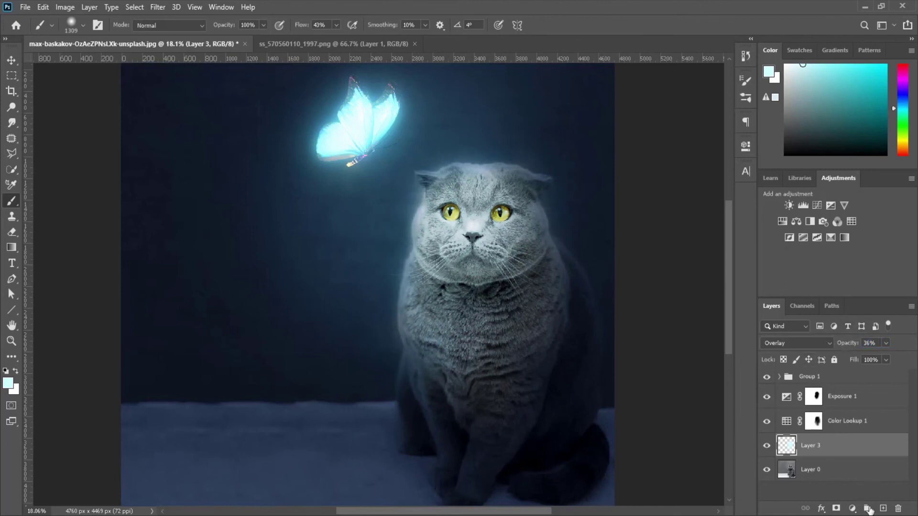
On a new Layer 4, paint light cyan over the cat's face and chest.
{"action": "left_click", "coordinate": [884, 510]}
{"action": "left_click", "coordinate": [474, 237]}
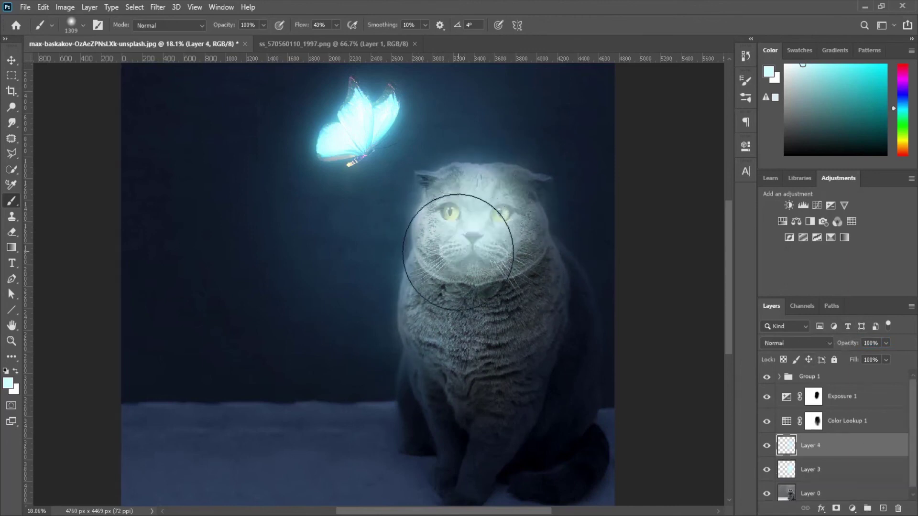
{"action": "left_click_drag", "start_coordinate": [467, 246], "coordinate": [448, 330]}
{"action": "mouse_move", "coordinate": [430, 225]}
{"action": "left_mouse_down"}
{"action": "mouse_move", "coordinate": [446, 334]}
{"action": "mouse_move", "coordinate": [424, 395]}
{"action": "left_mouse_up"}
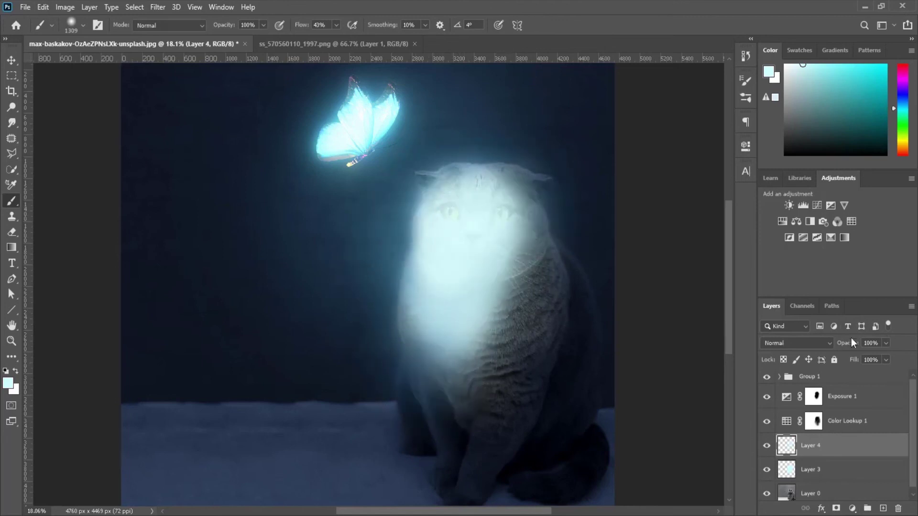
{"action": "mouse_move", "coordinate": [471, 277]}
{"action": "left_mouse_down"}
{"action": "mouse_move", "coordinate": [488, 328]}
{"action": "mouse_move", "coordinate": [488, 315]}
{"action": "left_mouse_up"}
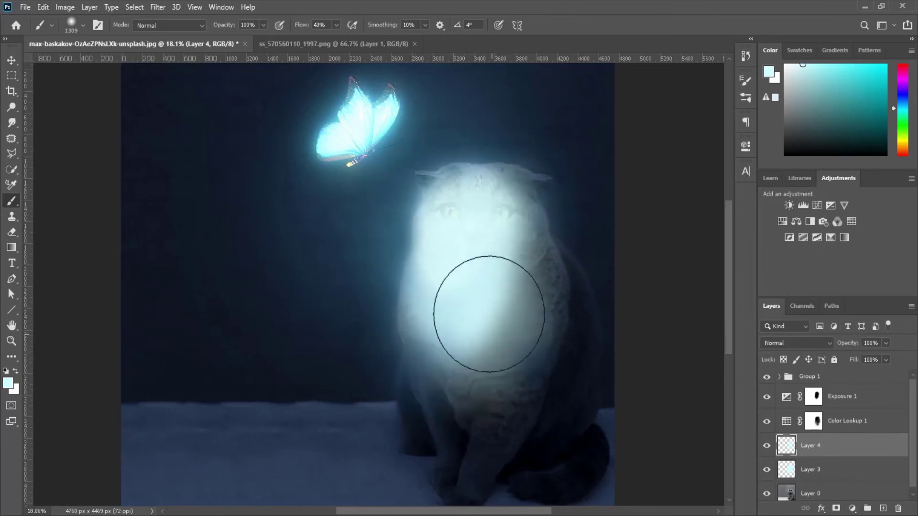
Blend Layer 4 as Color Burn to tint the cat teal.
{"action": "left_click", "coordinate": [810, 343]}
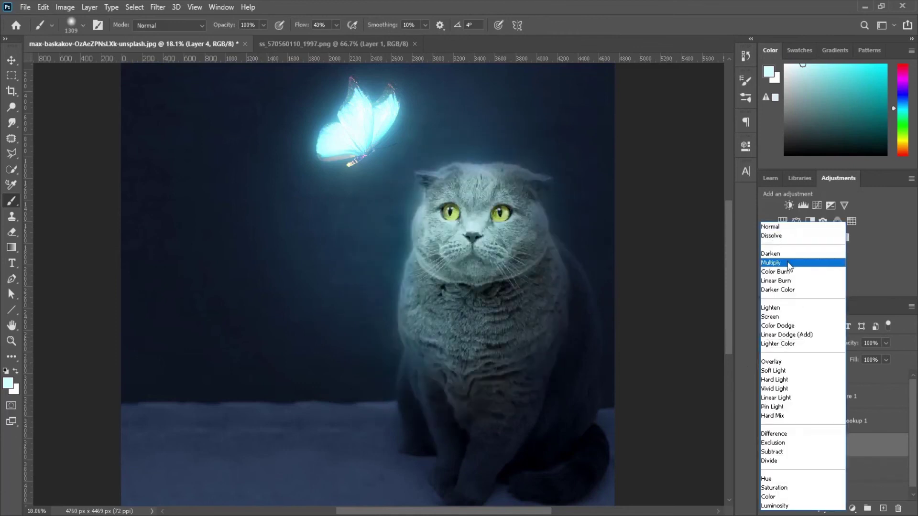
{"action": "left_click", "coordinate": [786, 272]}
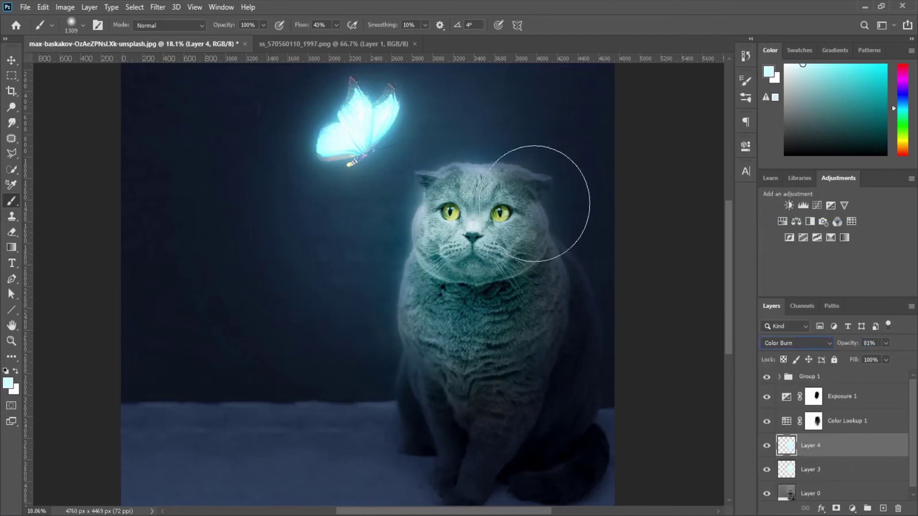
{"action": "left_click", "coordinate": [19, 60]}
{"action": "scroll", "coordinate": [437, 225], "scroll_direction": "down", "scroll_amount": 1}
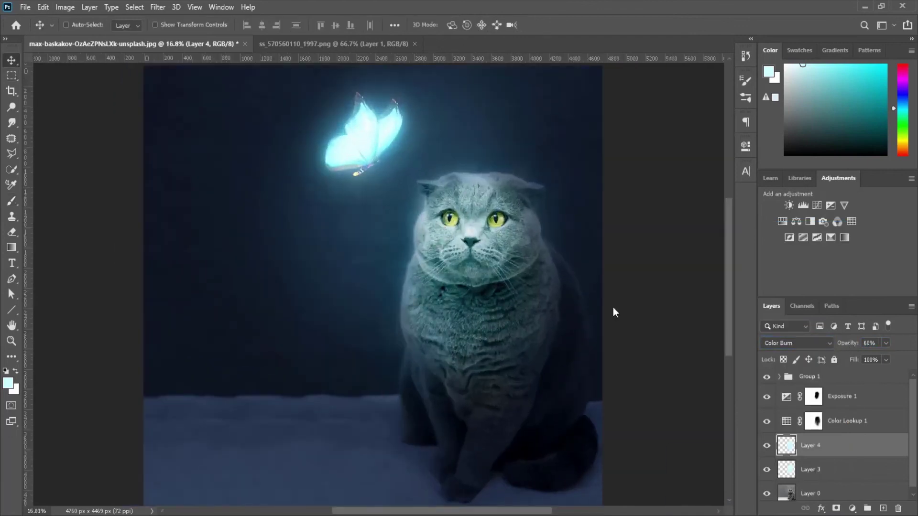
{"action": "scroll", "coordinate": [408, 229], "scroll_direction": "down", "scroll_amount": 2}
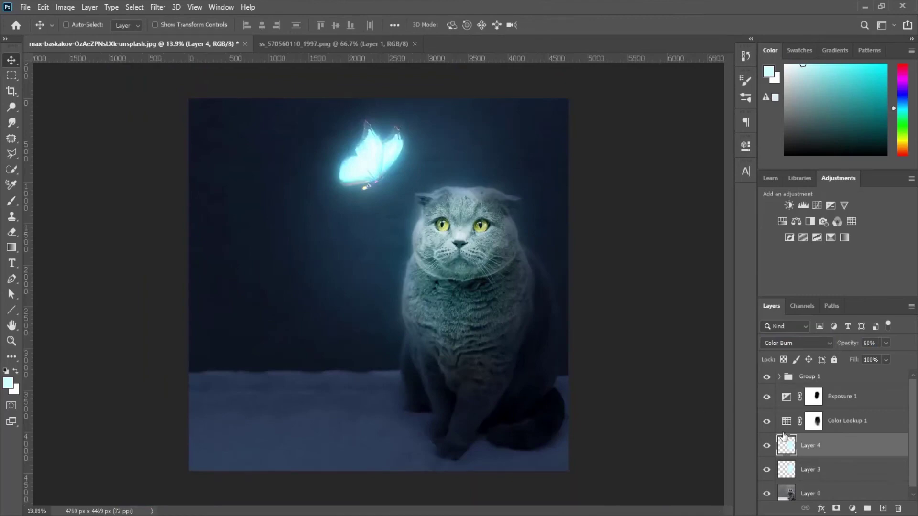